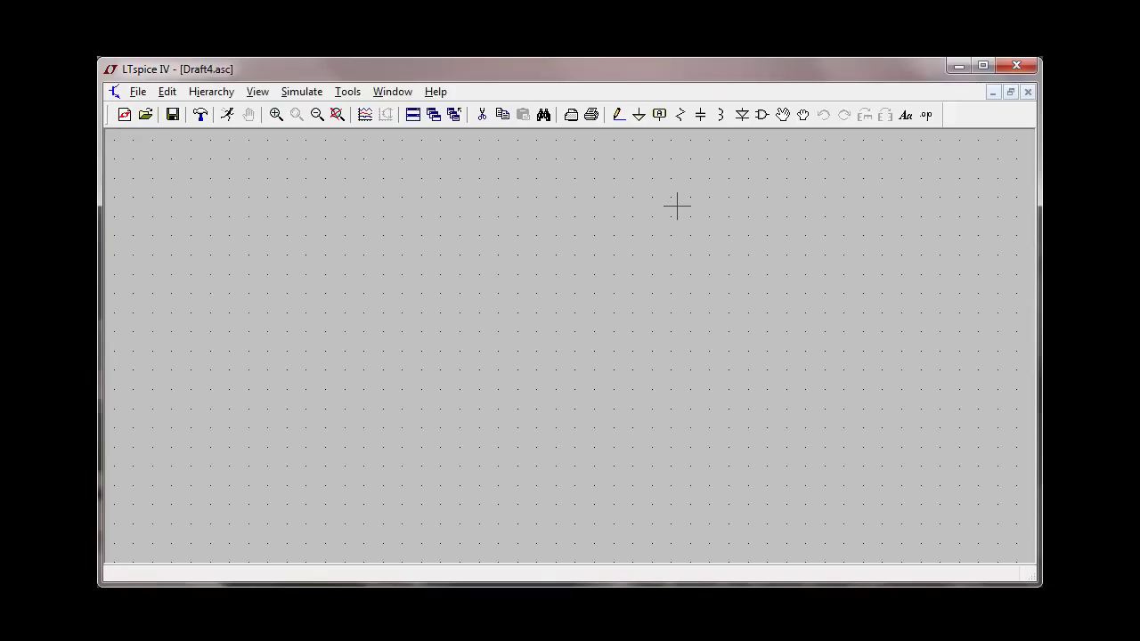
# - Place voltage source V1 on the left side of the schematic
pyautogui.click(763, 118)
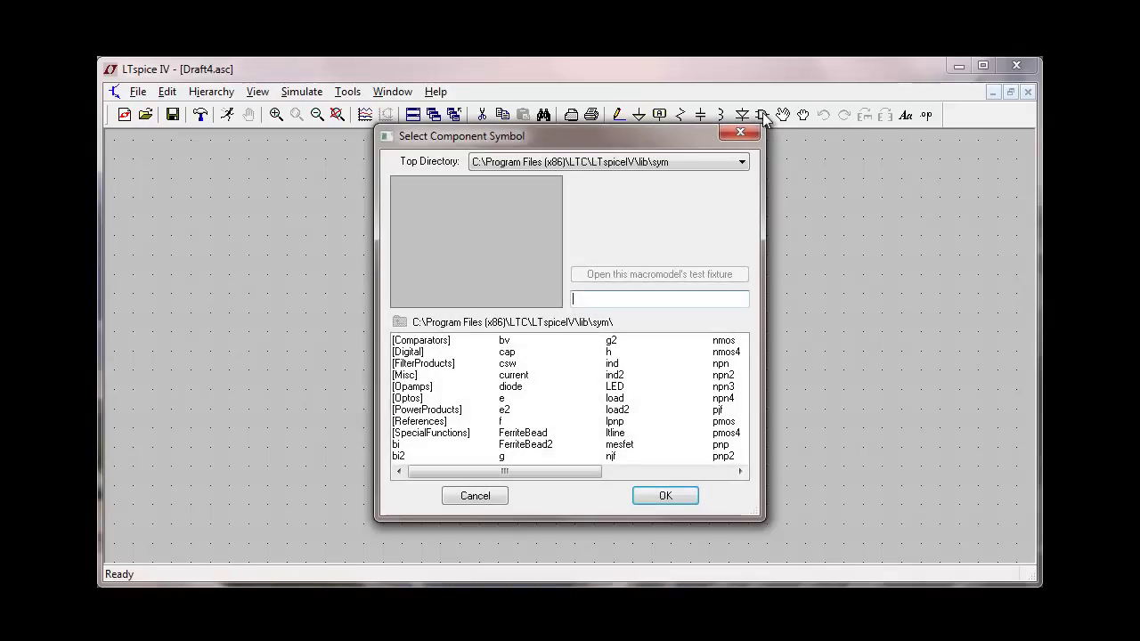
pyautogui.click(724, 472)
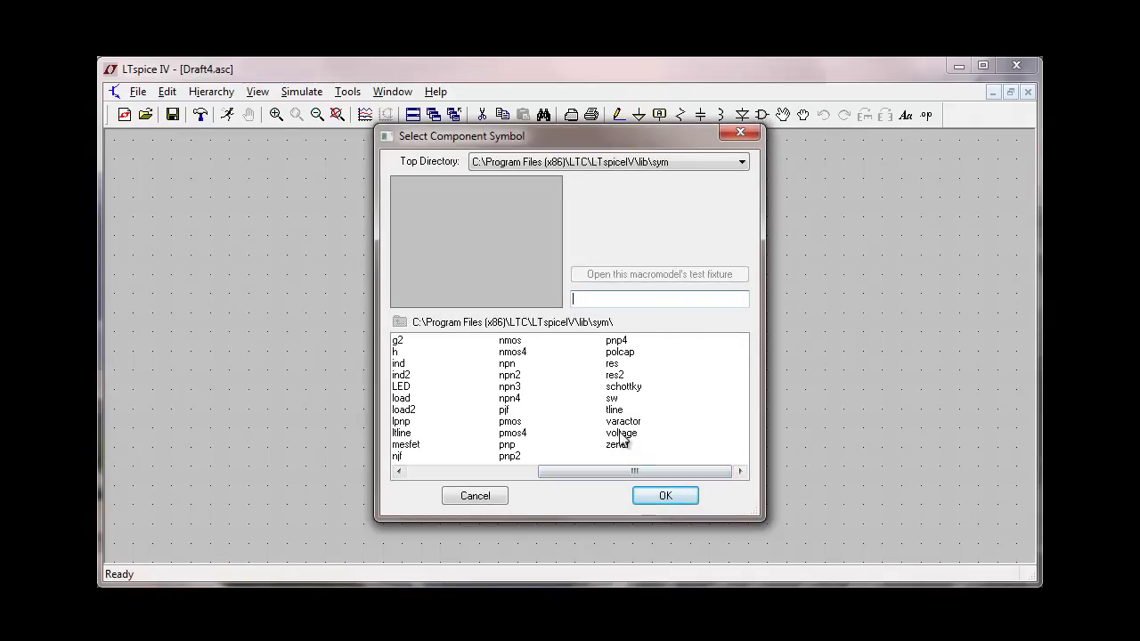
pyautogui.click(623, 435)
pyautogui.click(663, 496)
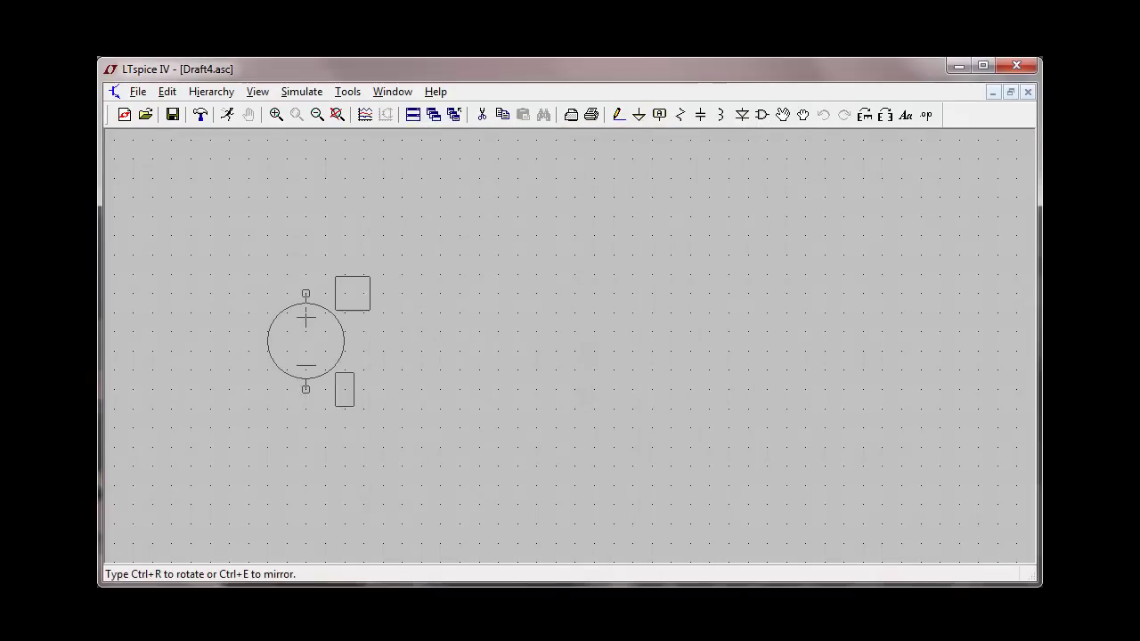
pyautogui.click(267, 341)
# - Add horizontal resistor R1, capacitor C1 in the middle and vertical resistor R2 on the right
pyautogui.click(682, 115)
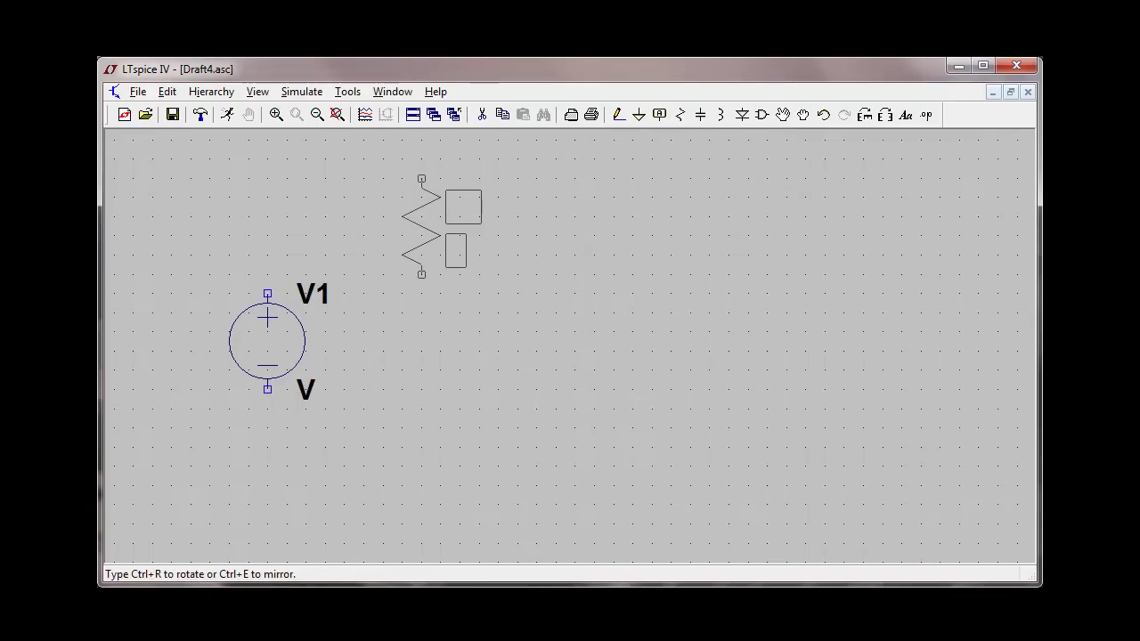
pyautogui.hotkey('ctrl', 'r')
pyautogui.hotkey('ctrl', 'r')
pyautogui.hotkey('ctrl', 'r')
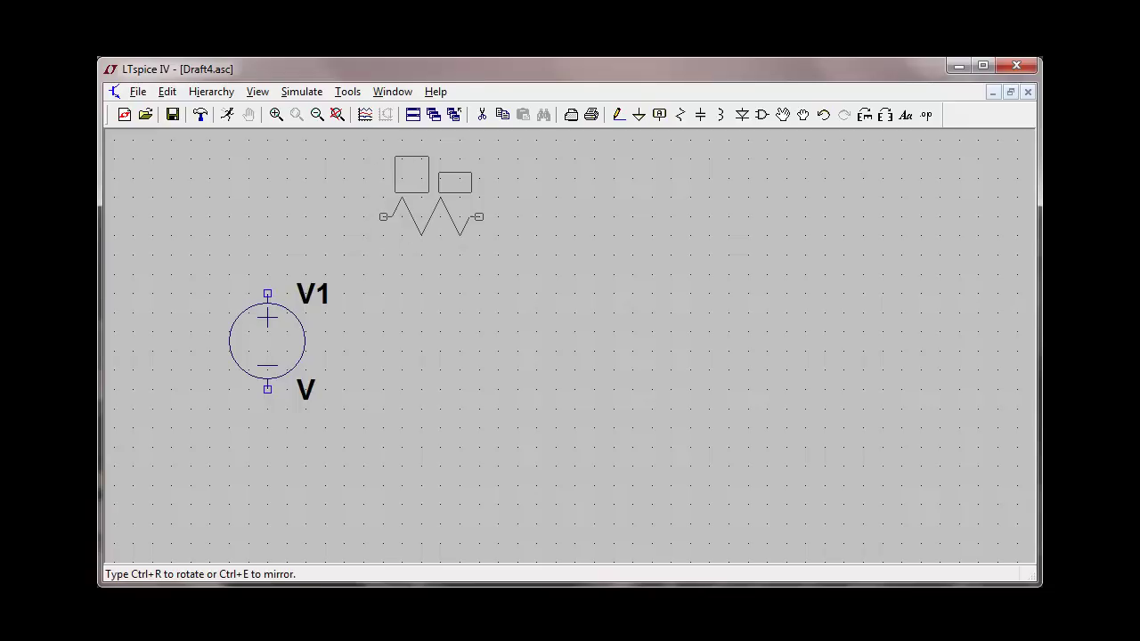
pyautogui.click(392, 236)
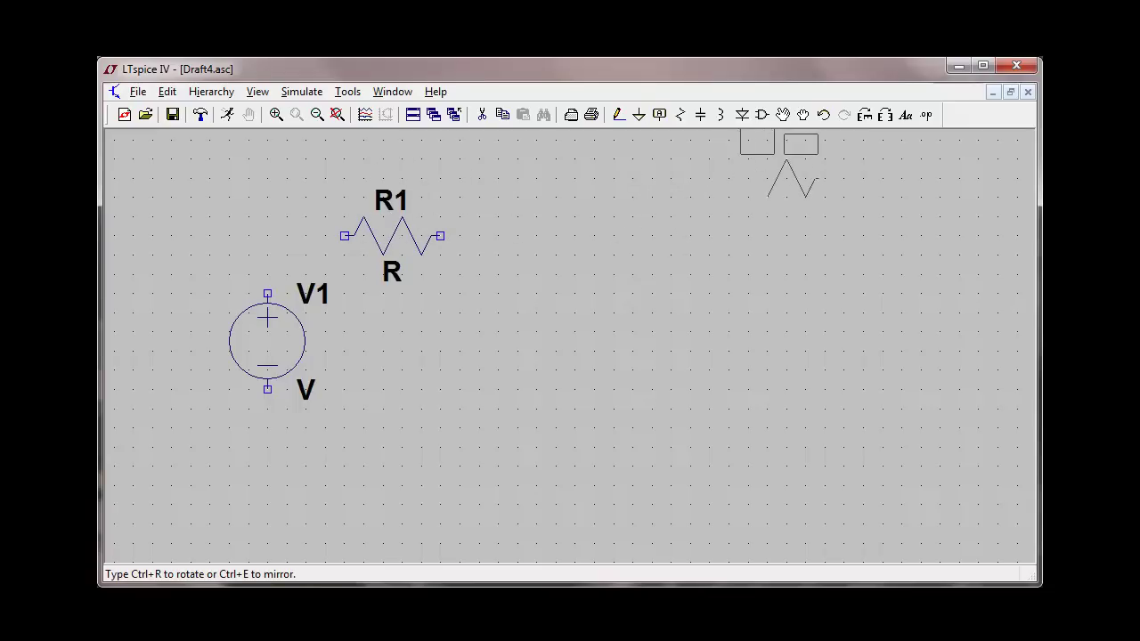
pyautogui.click(702, 117)
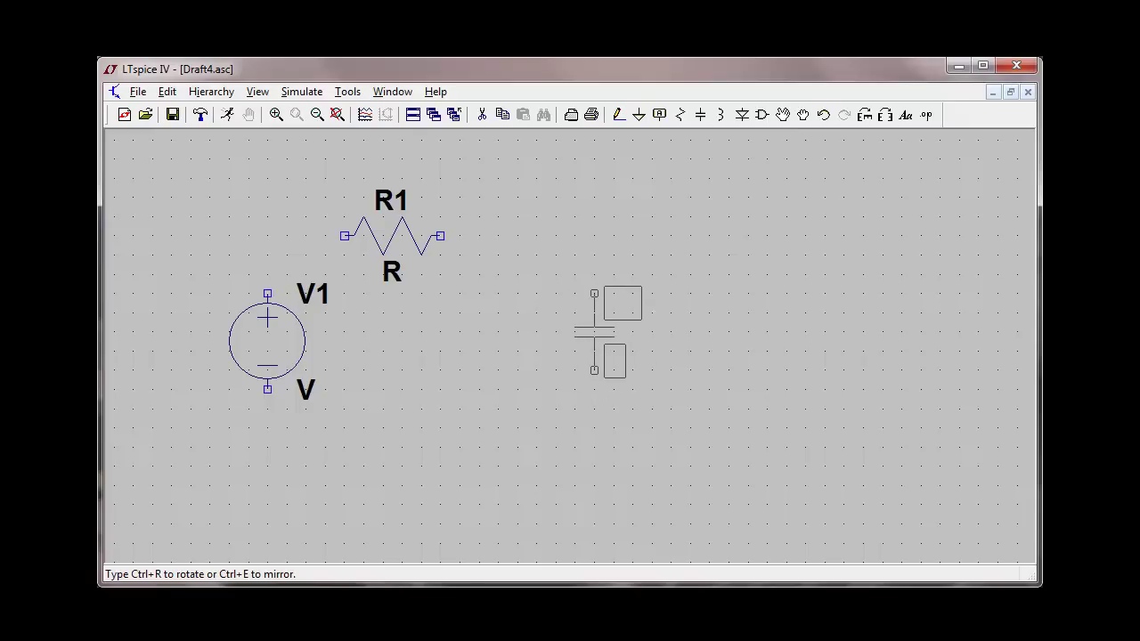
pyautogui.click(594, 329)
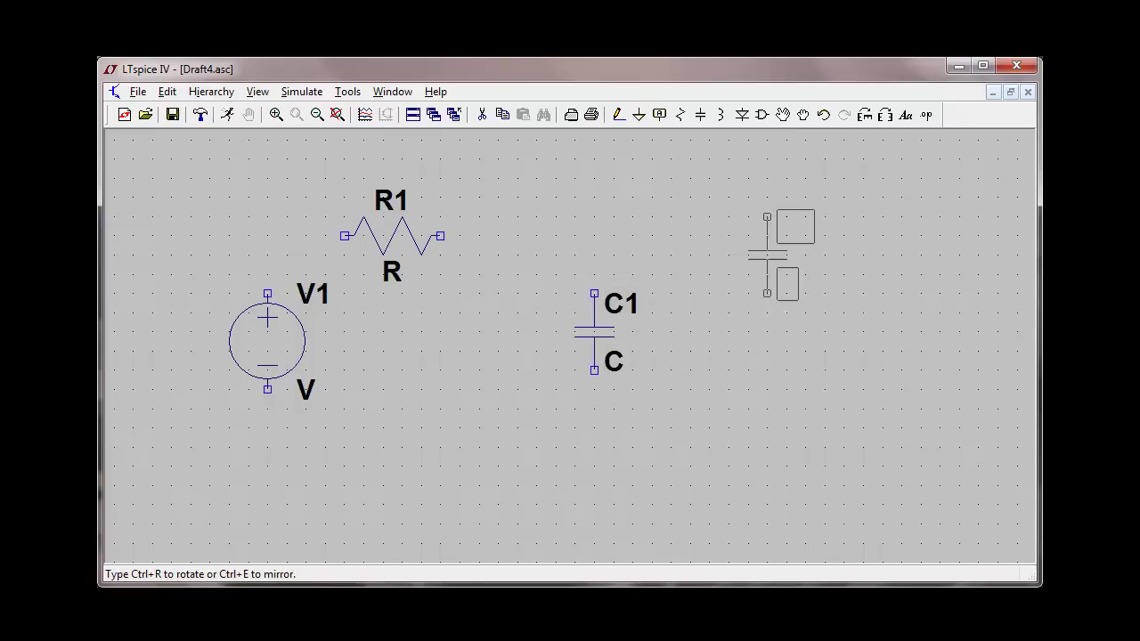
pyautogui.click(680, 115)
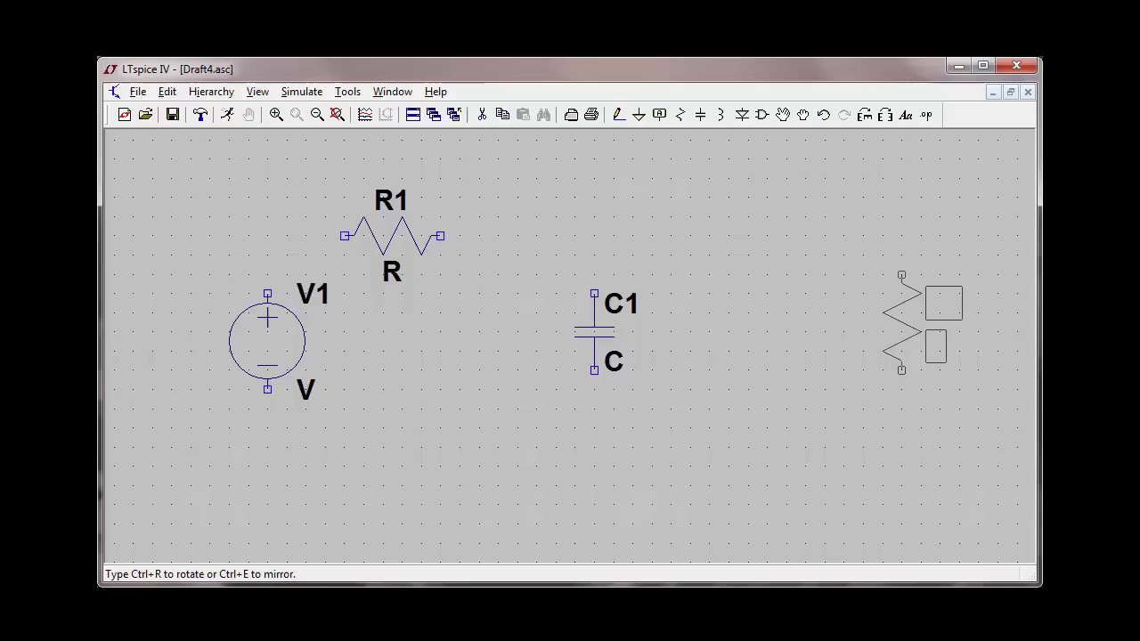
pyautogui.click(901, 323)
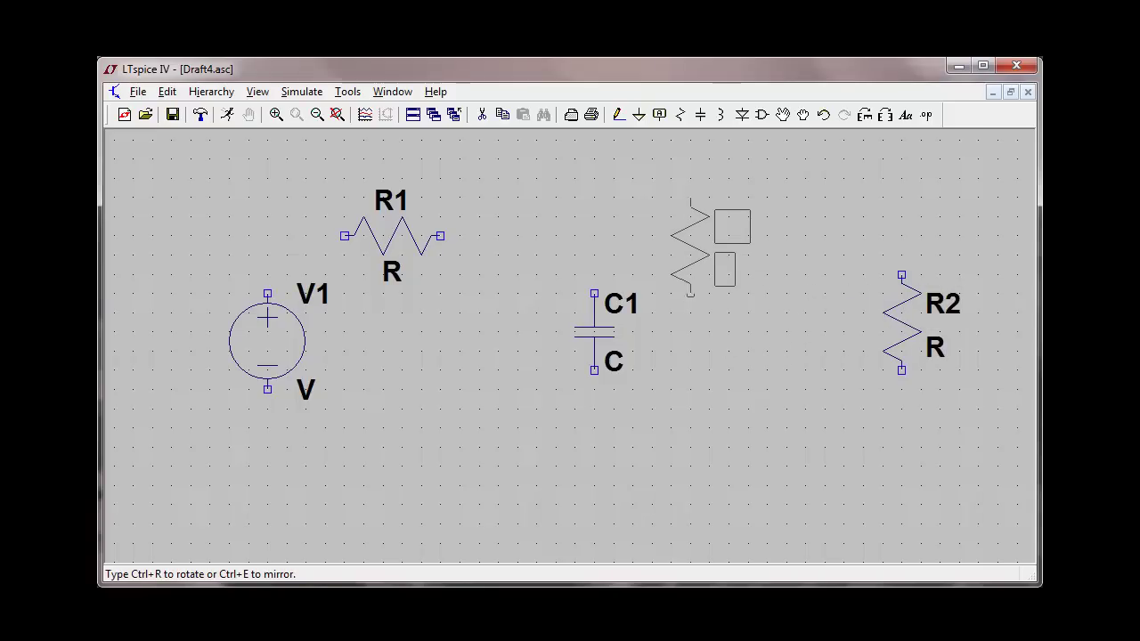
pyautogui.press('Escape')
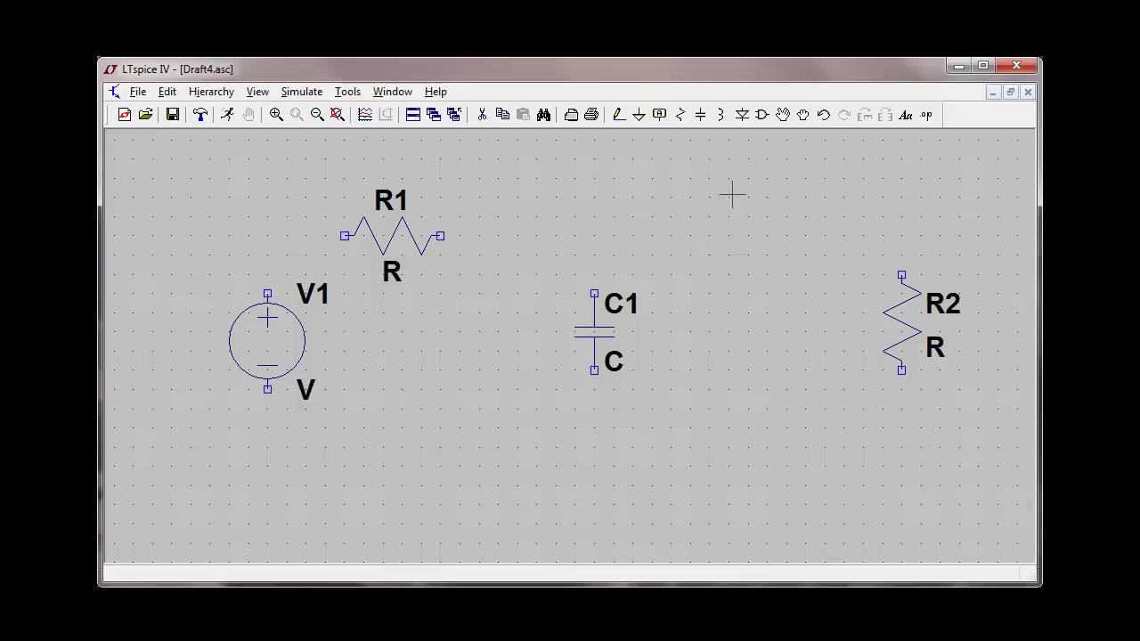
# - Place voltage-controlled switch S1, rotated twice, above the gap between C1 and R2
pyautogui.click(762, 115)
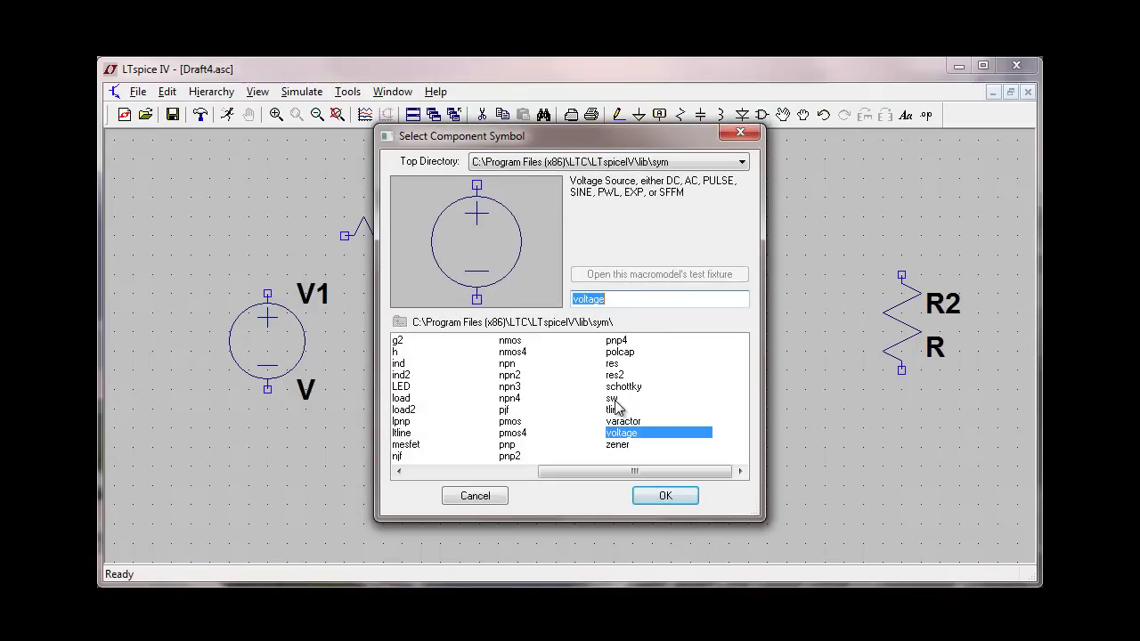
pyautogui.click(614, 399)
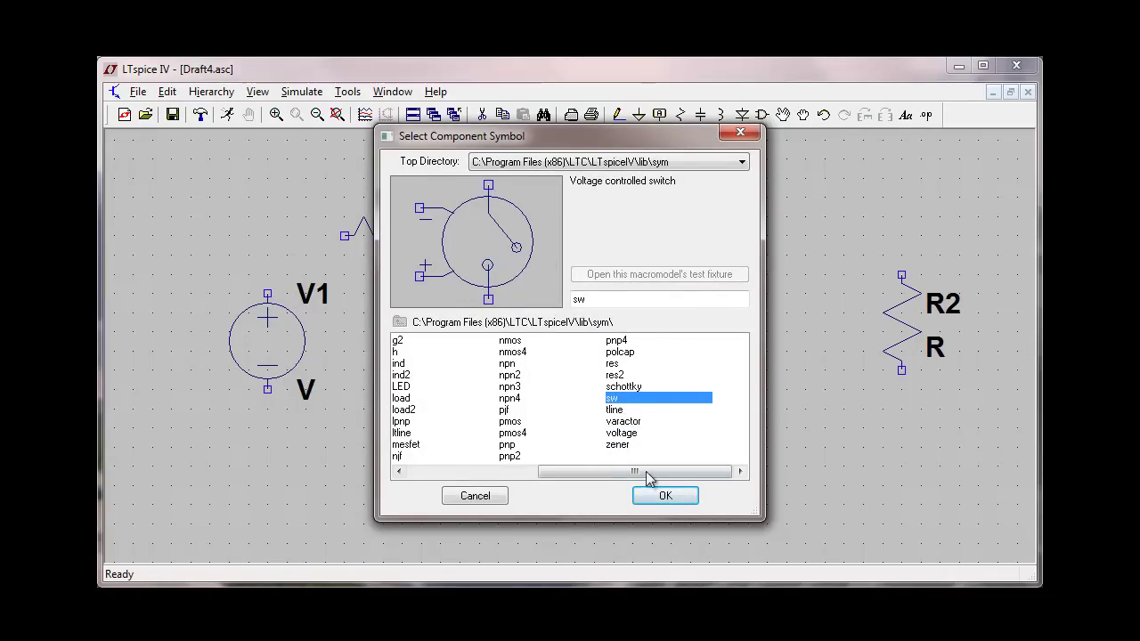
pyautogui.click(663, 495)
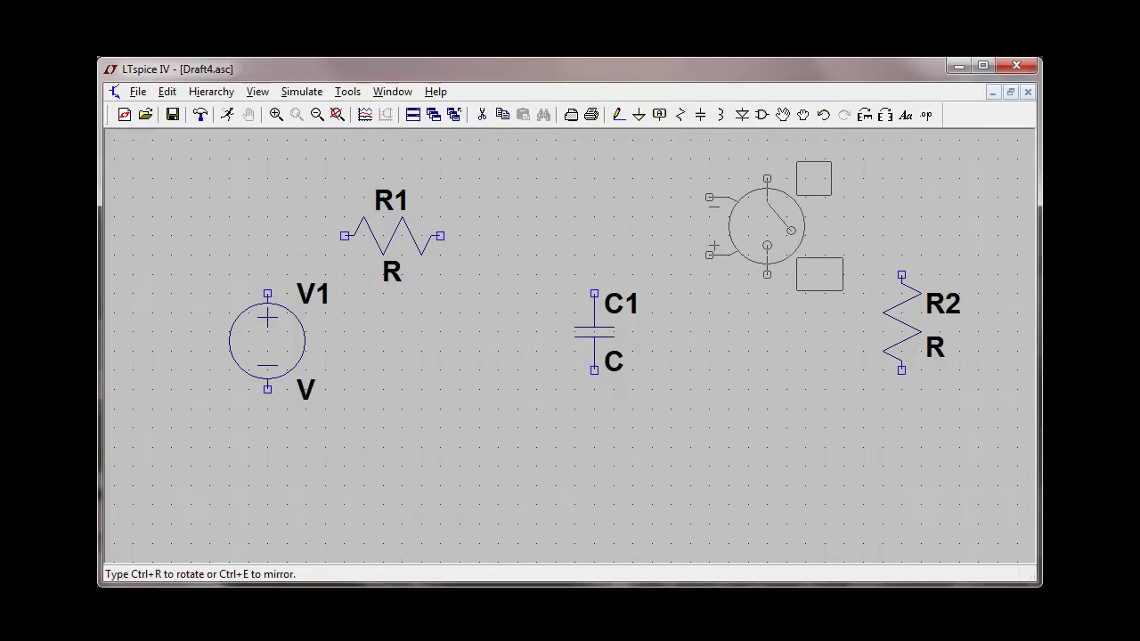
pyautogui.hotkey('ctrl', 'r')
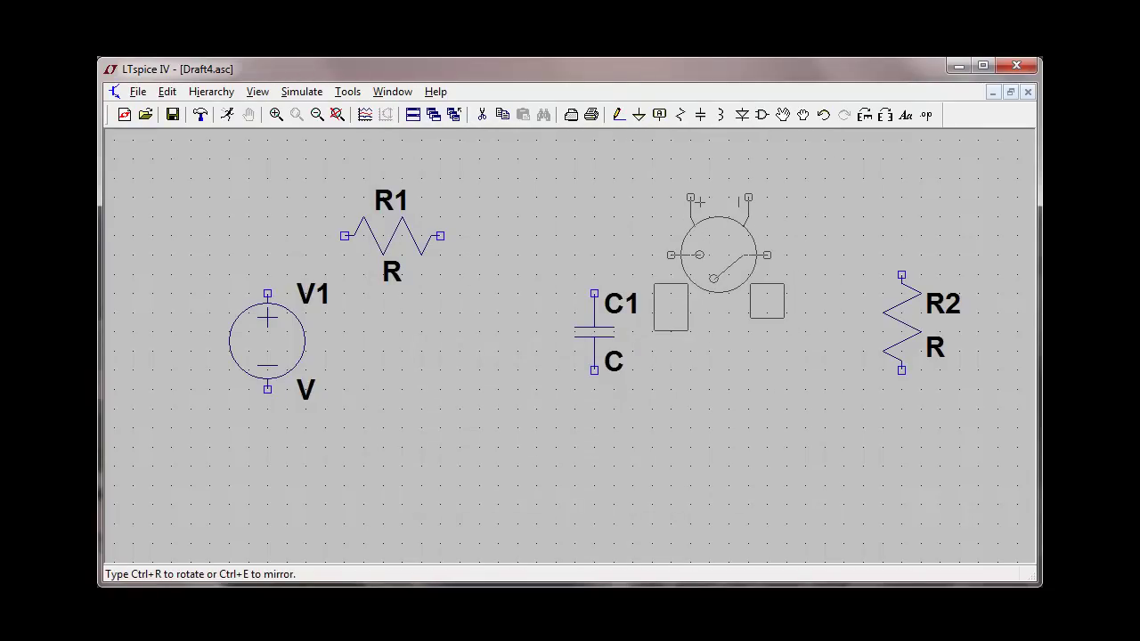
pyautogui.hotkey('ctrl', 'r')
pyautogui.hotkey('ctrl', 'r')
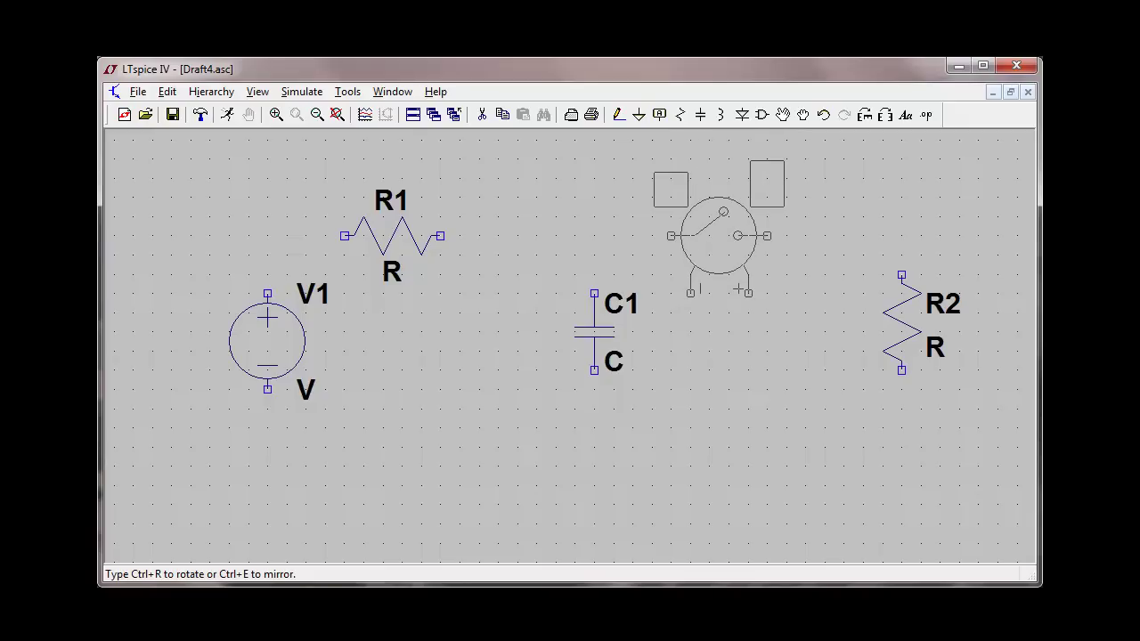
pyautogui.click(719, 236)
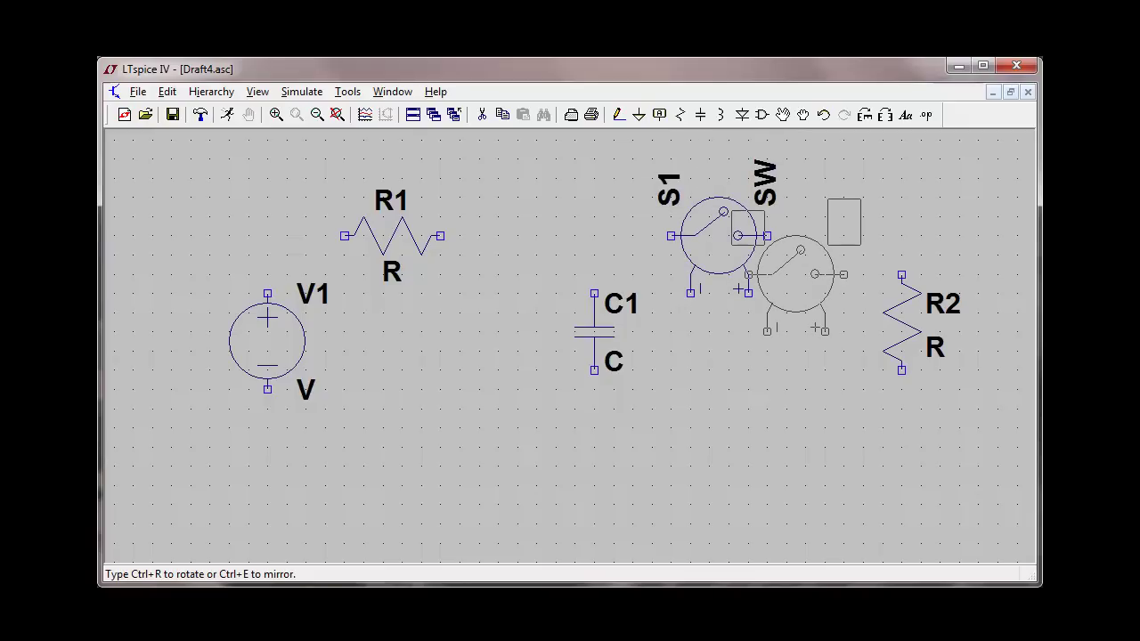
pyautogui.press('Escape')
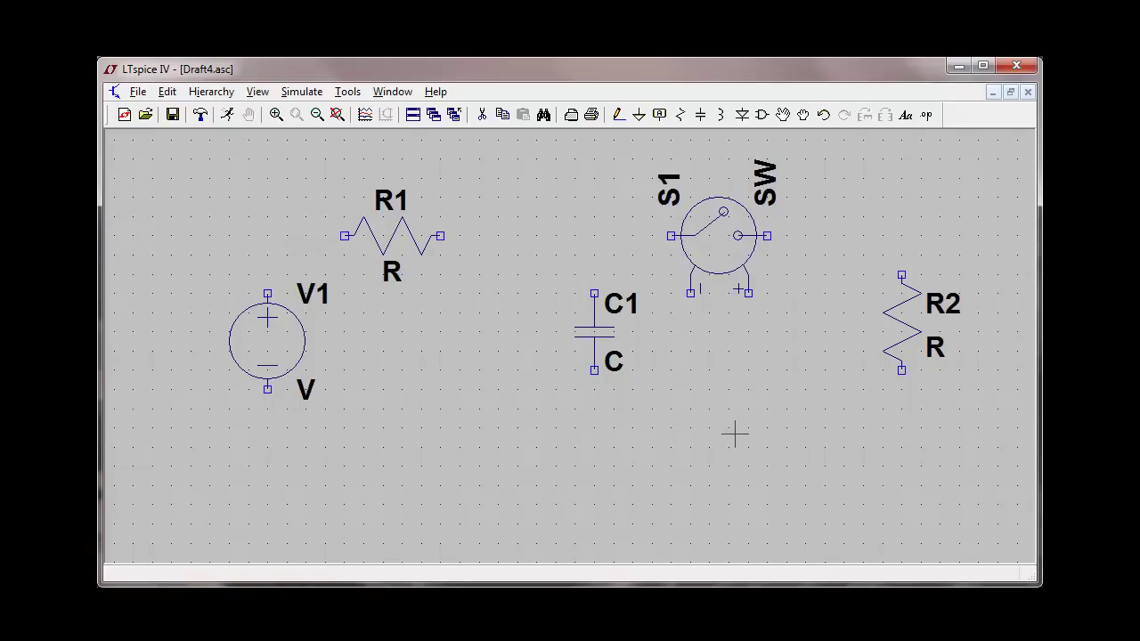
# - Wire V1's top terminal through R1 and S1 down to R2's top end
pyautogui.click(616, 118)
pyautogui.click(267, 293)
pyautogui.click(267, 236)
pyautogui.click(345, 236)
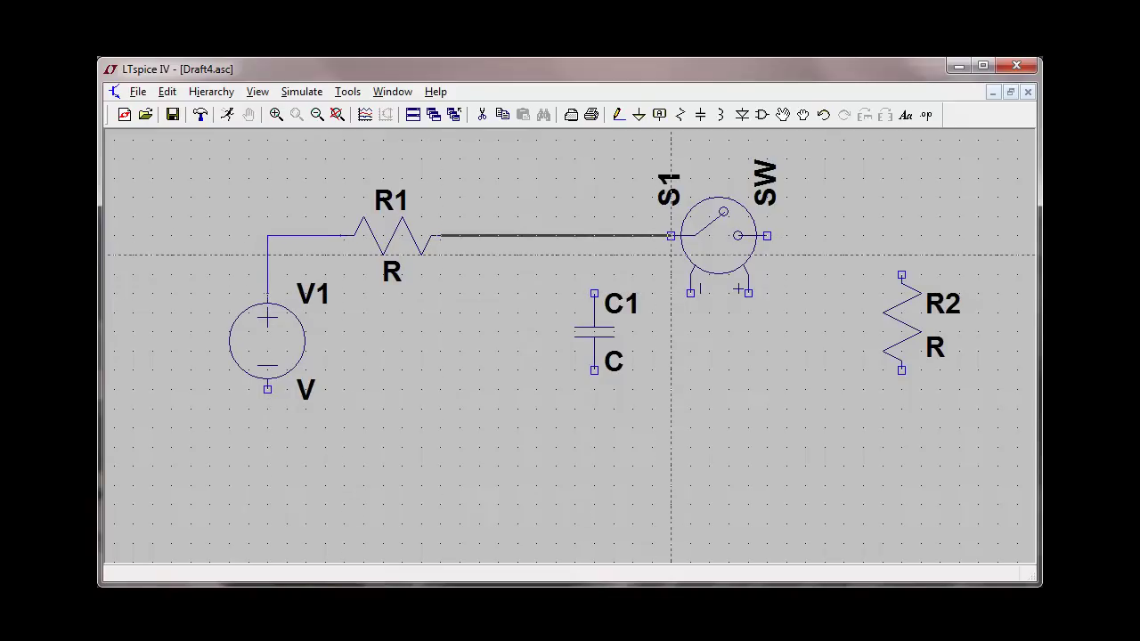
pyautogui.click(671, 236)
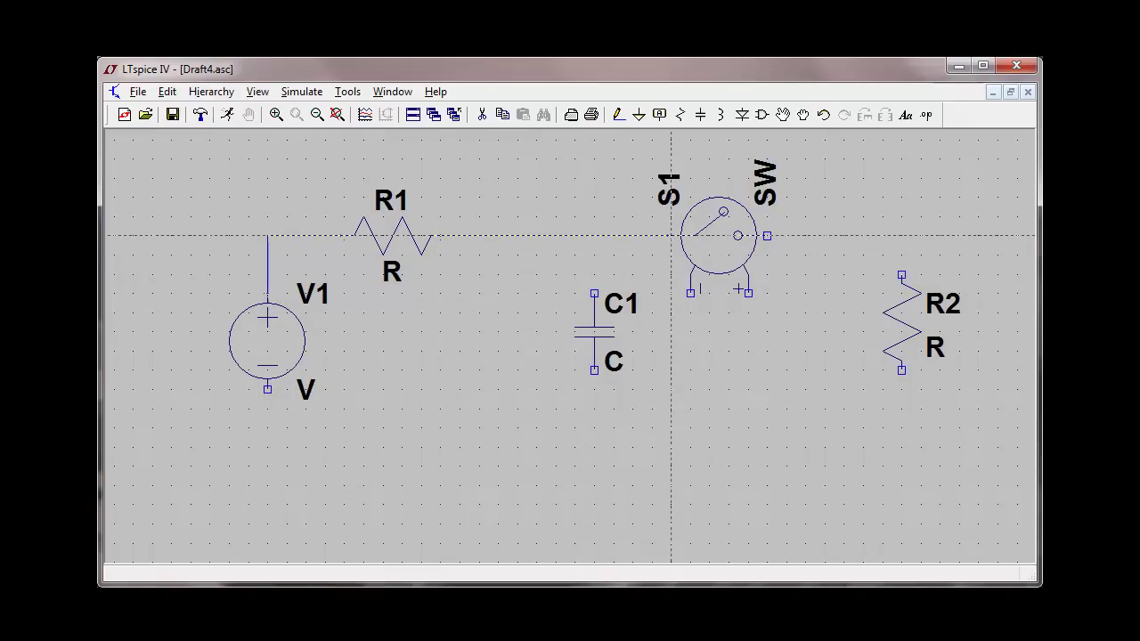
pyautogui.click(768, 236)
pyautogui.click(903, 276)
# - Run the bottom return wire from R2 to V1, and connect C1 between top and bottom wires
pyautogui.click(902, 370)
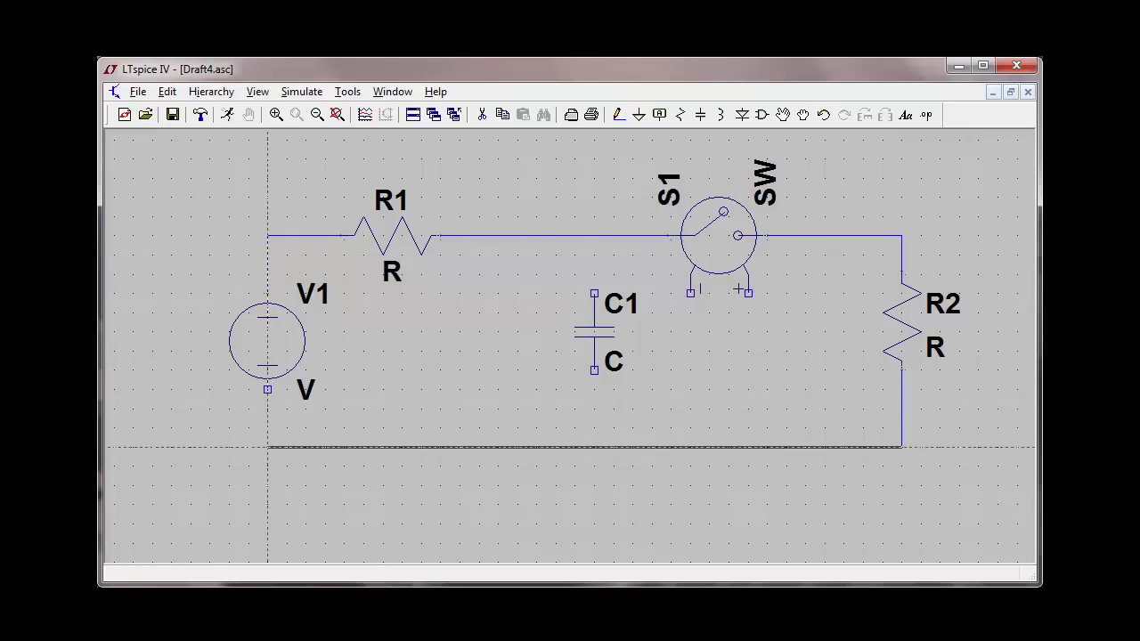
pyautogui.click(267, 447)
pyautogui.click(267, 390)
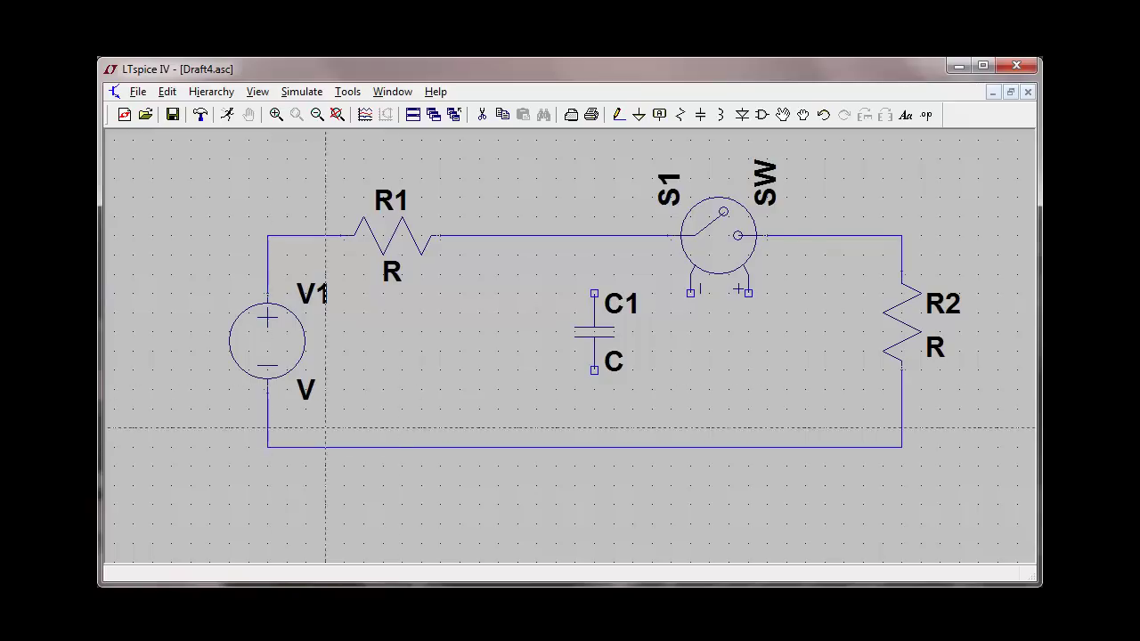
pyautogui.click(595, 369)
pyautogui.click(595, 447)
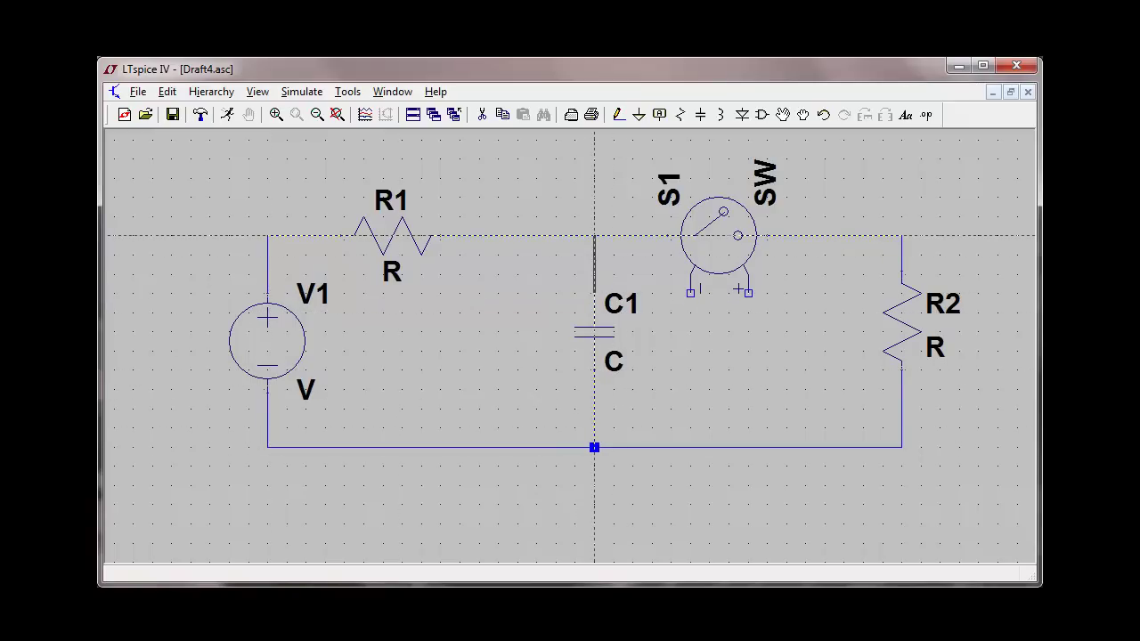
pyautogui.click(595, 236)
# - Place a ground symbol under C1 and wire the bottom junction down to it
pyautogui.click(640, 116)
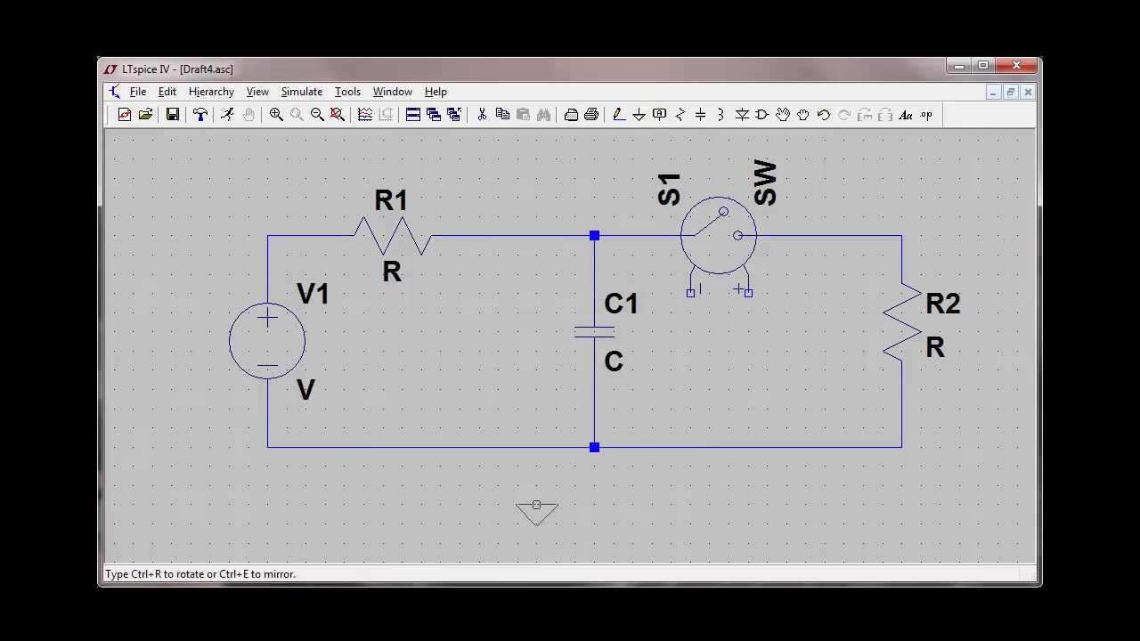
pyautogui.click(595, 487)
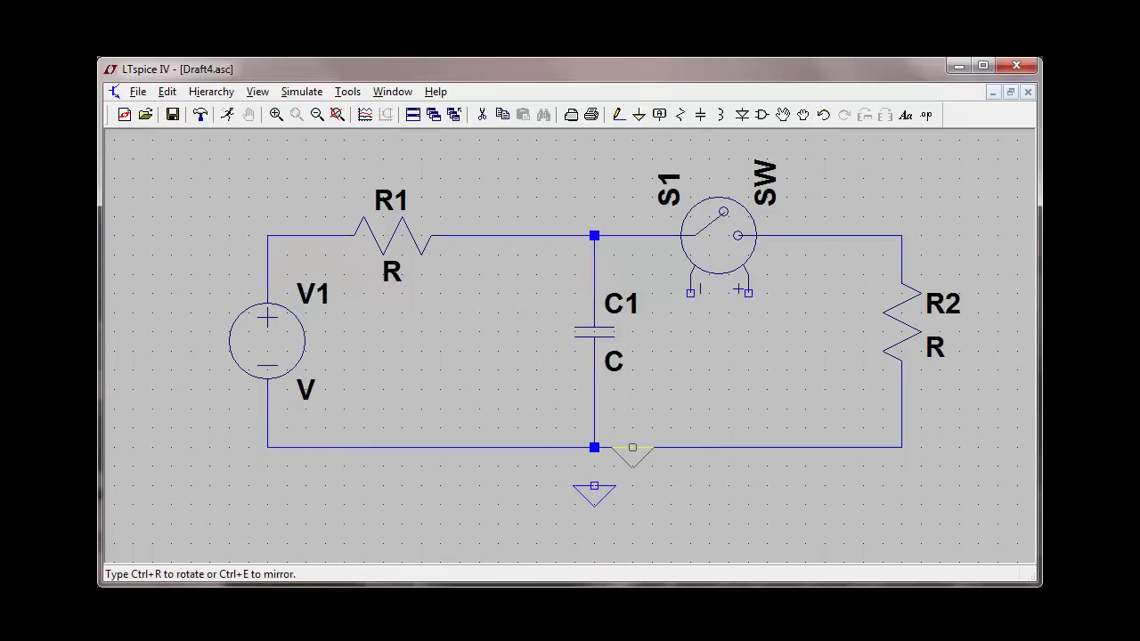
pyautogui.click(619, 114)
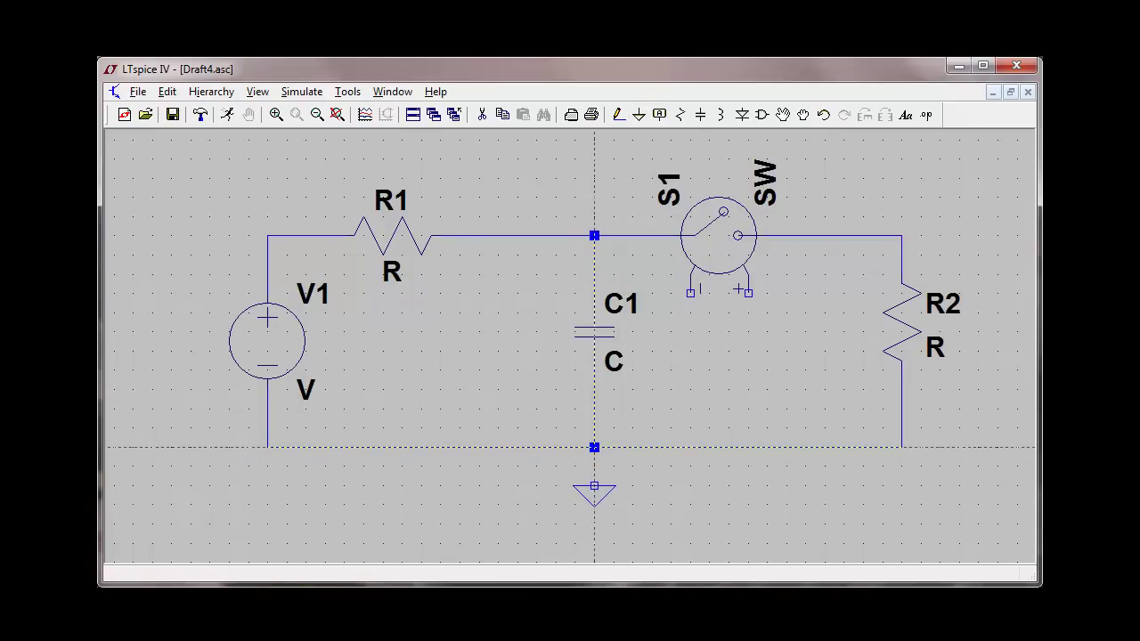
pyautogui.click(594, 486)
pyautogui.press('Escape')
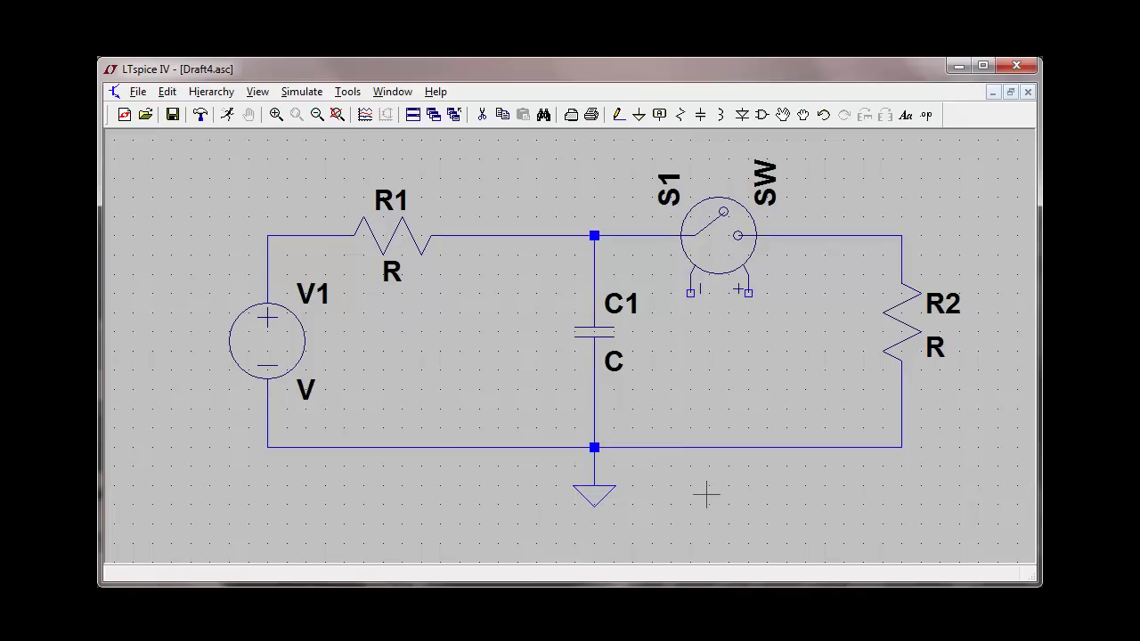
# - Make V1 a PULSE source with Vinitial 0 V and Von 20 V
pyautogui.rightClick(278, 336)
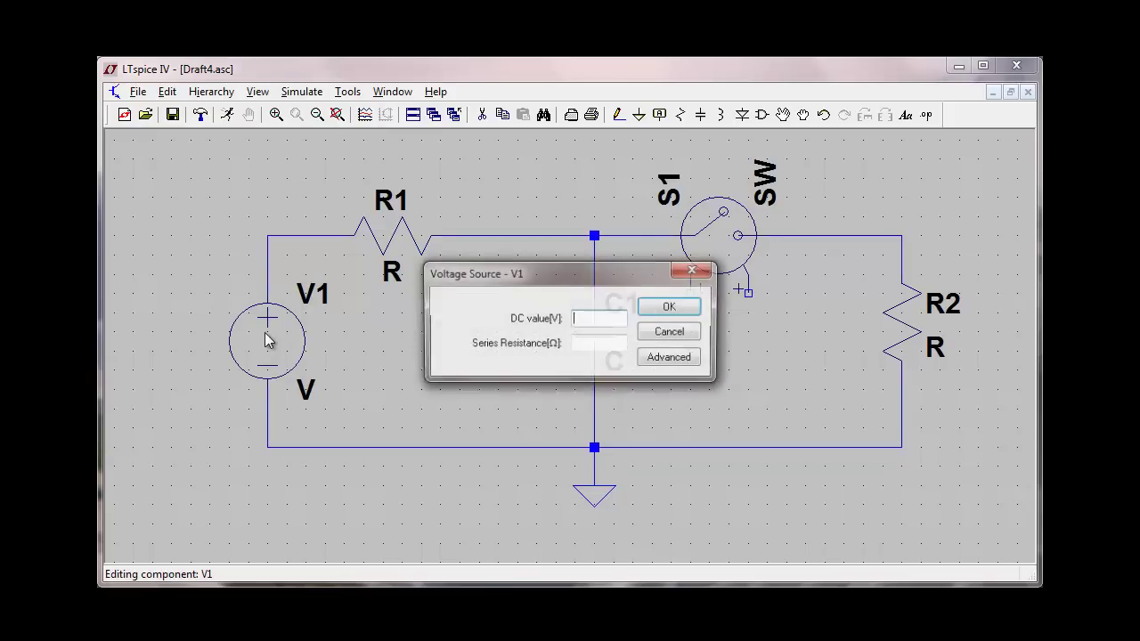
pyautogui.click(671, 358)
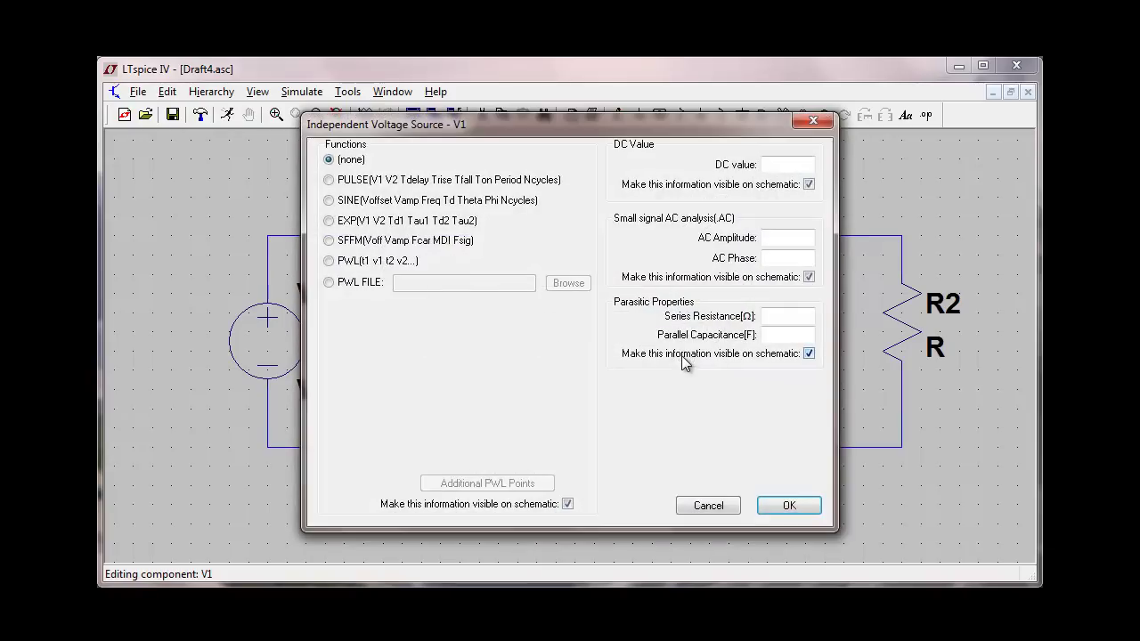
pyautogui.click(329, 180)
pyautogui.click(530, 323)
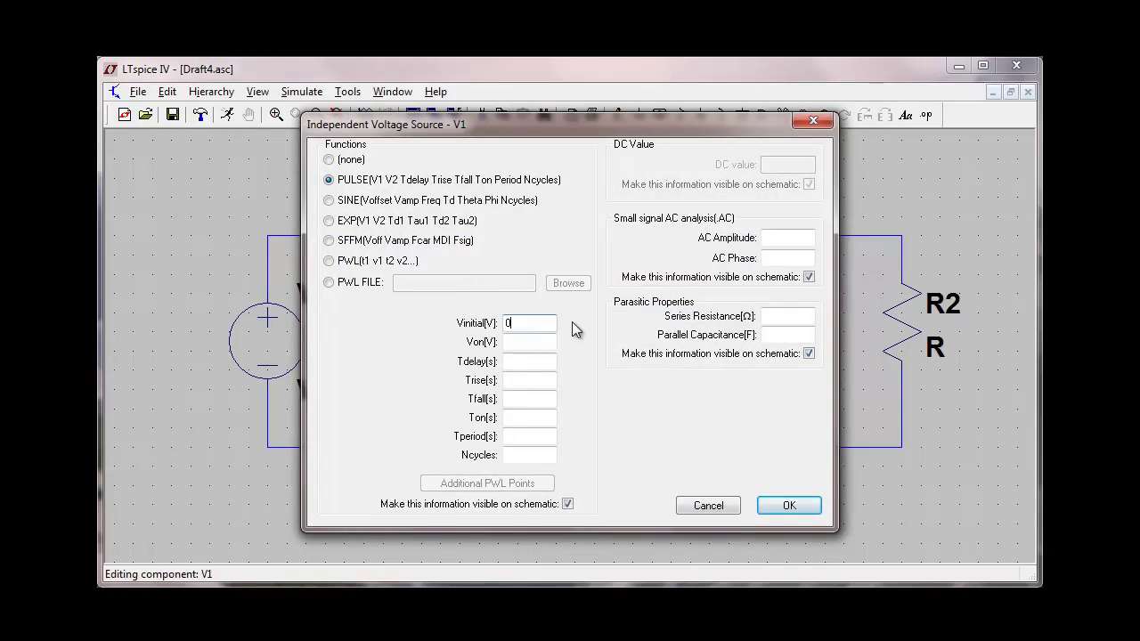
pyautogui.write('0')
pyautogui.press('Tab')
pyautogui.write('20')
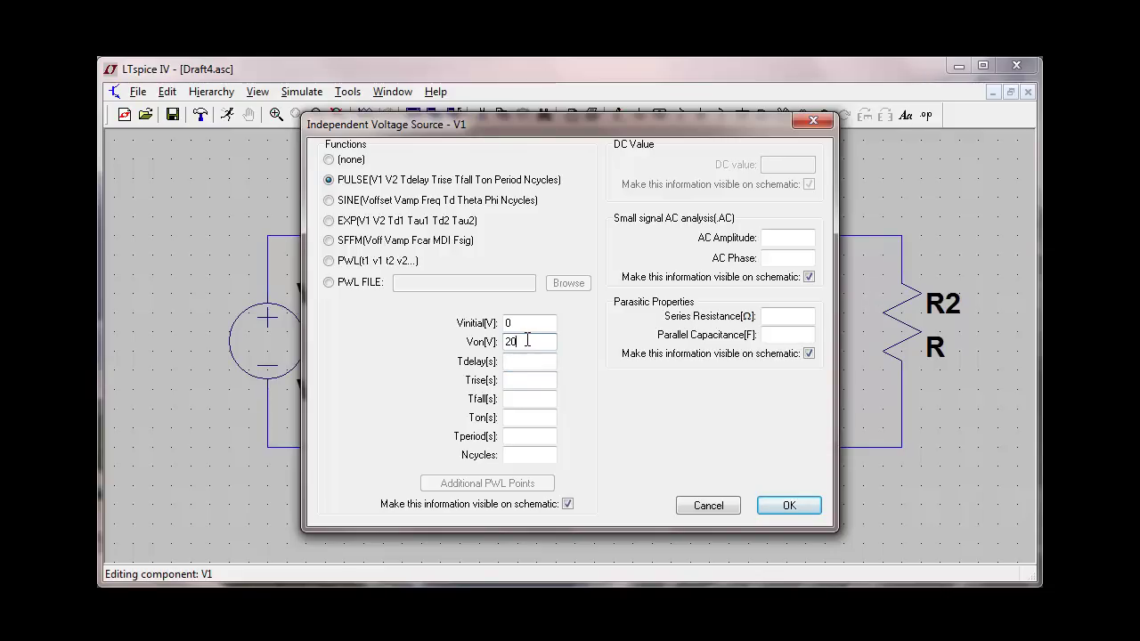
pyautogui.click(795, 504)
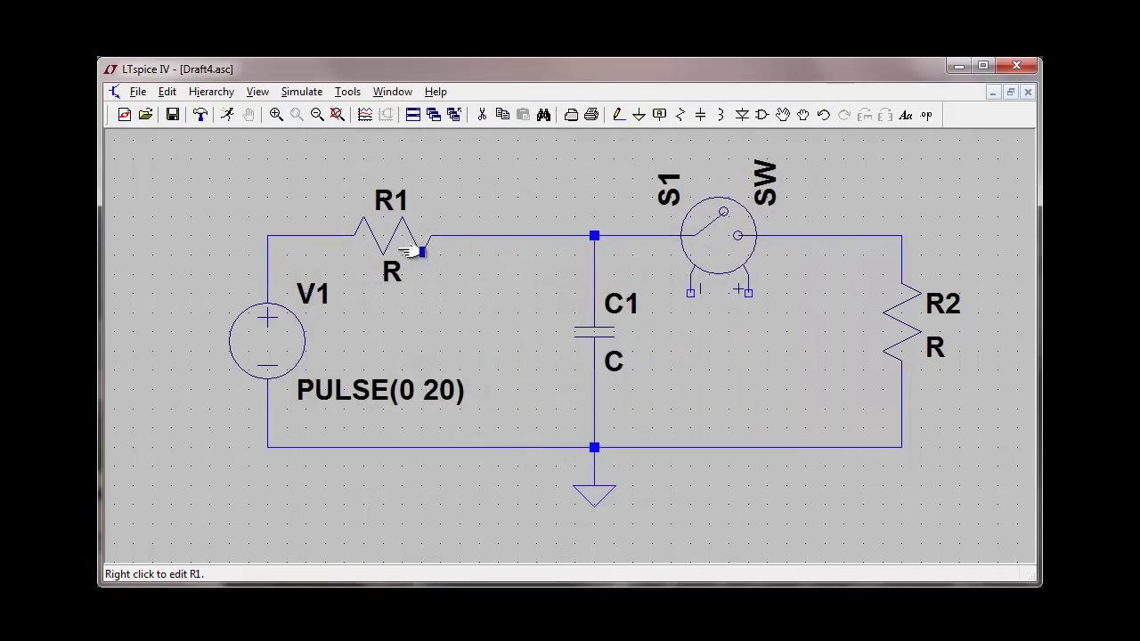
# - Set R1 to 10k, C1 to 1µ and R2 to 2k
pyautogui.rightClick(402, 240)
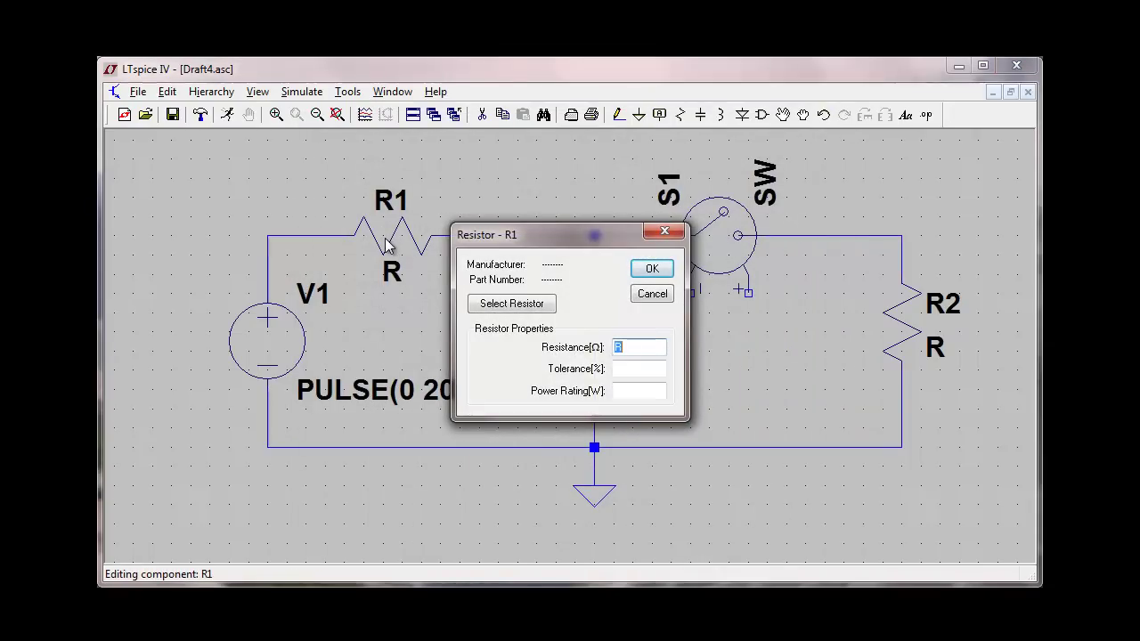
pyautogui.write('10k')
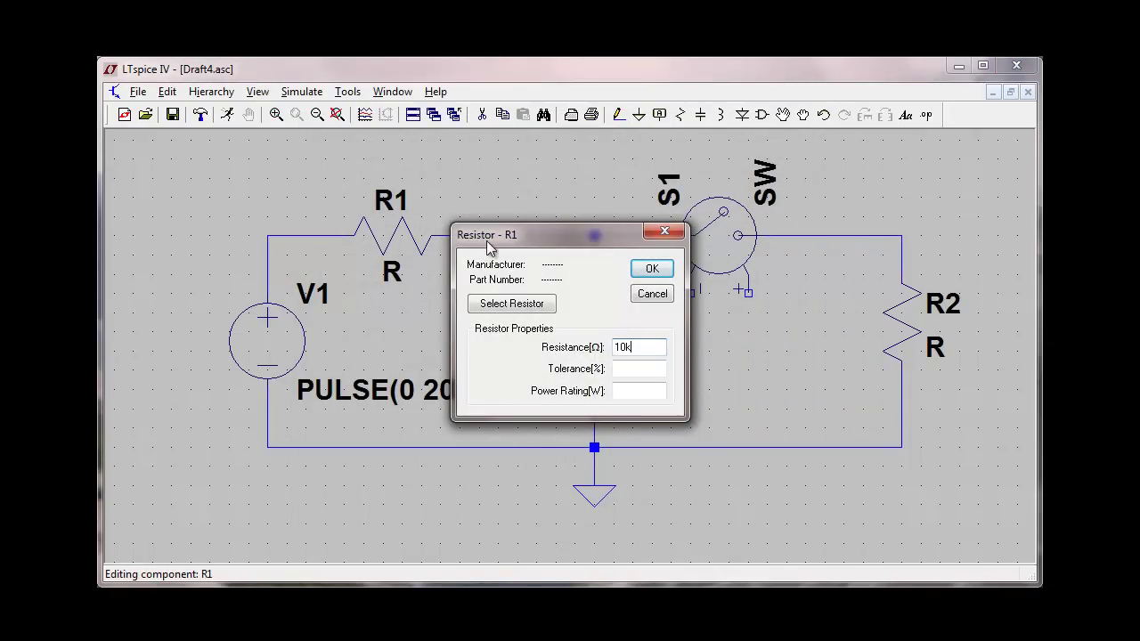
pyautogui.click(642, 269)
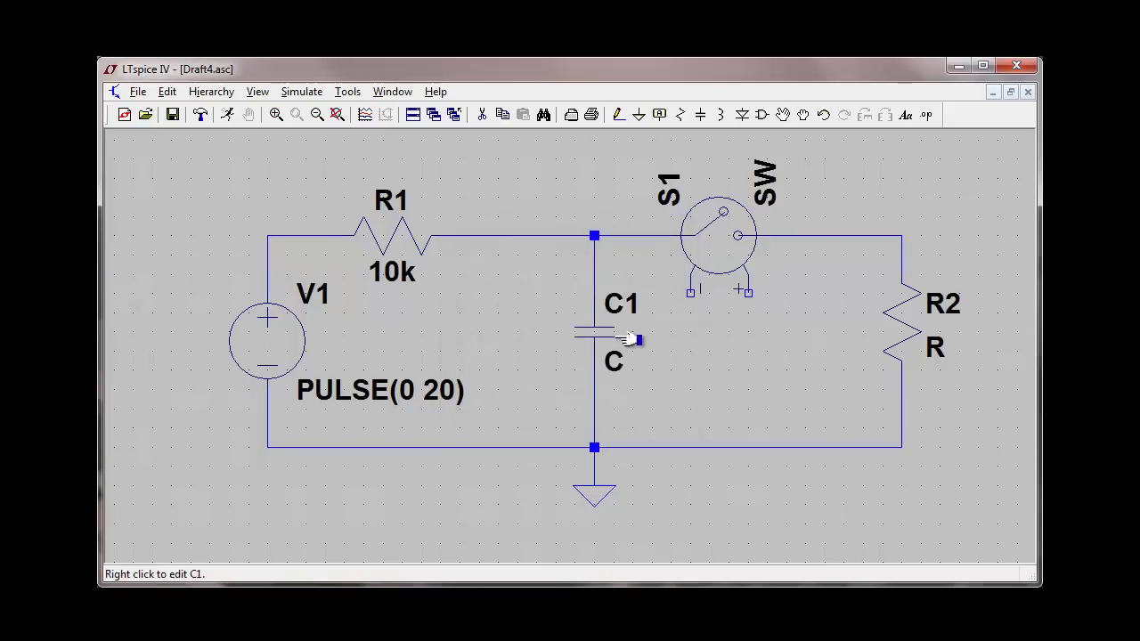
pyautogui.rightClick(615, 334)
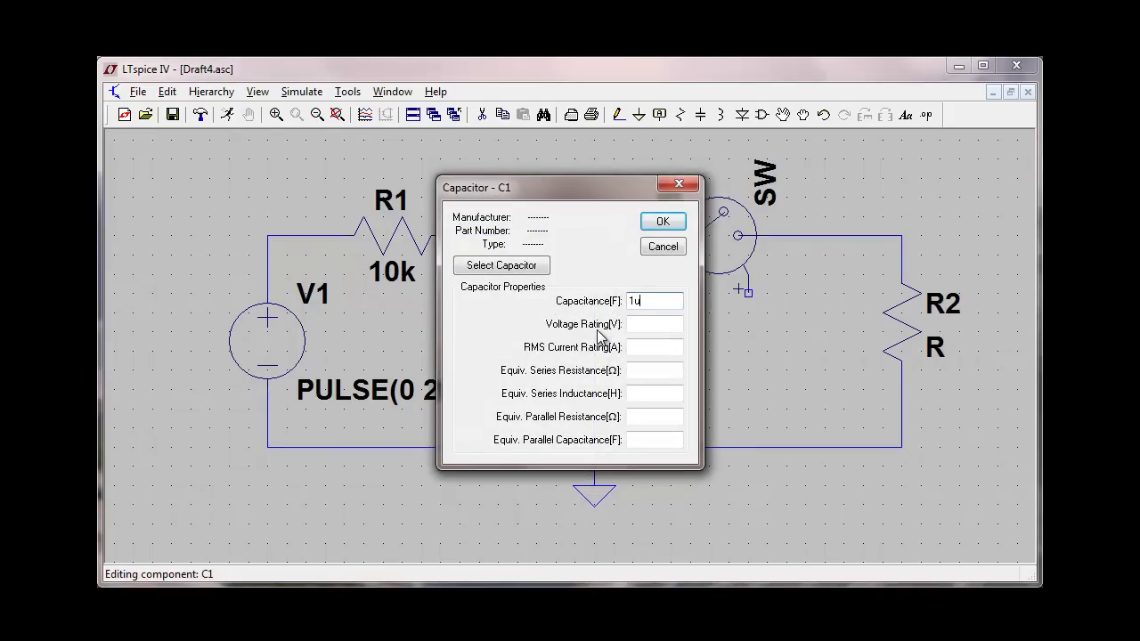
pyautogui.click(659, 222)
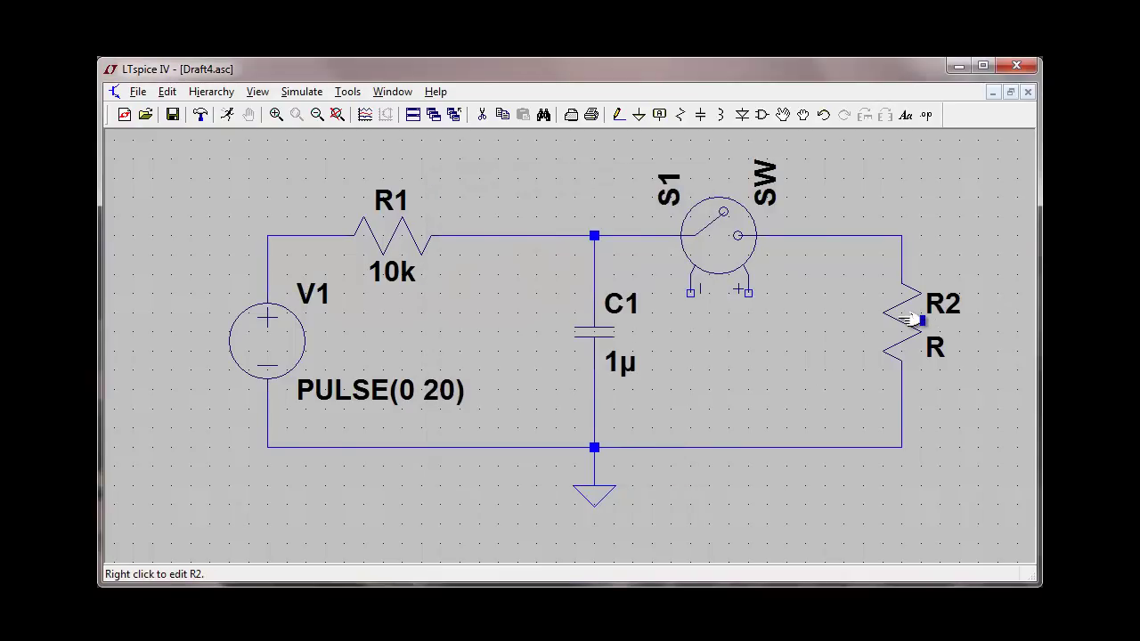
pyautogui.rightClick(908, 321)
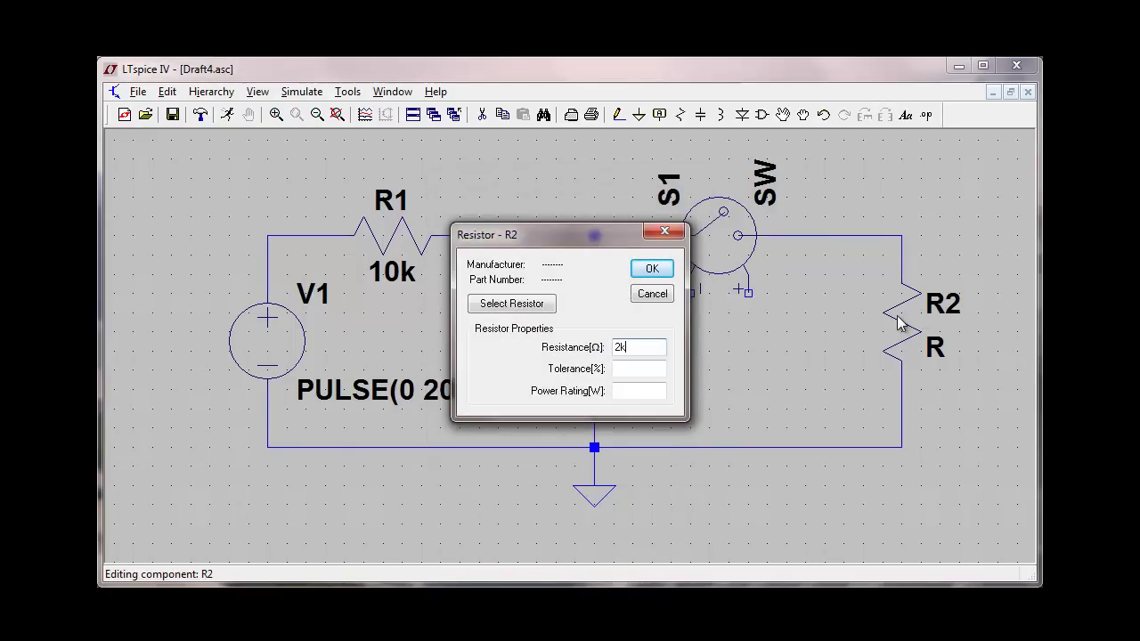
pyautogui.press('Return')
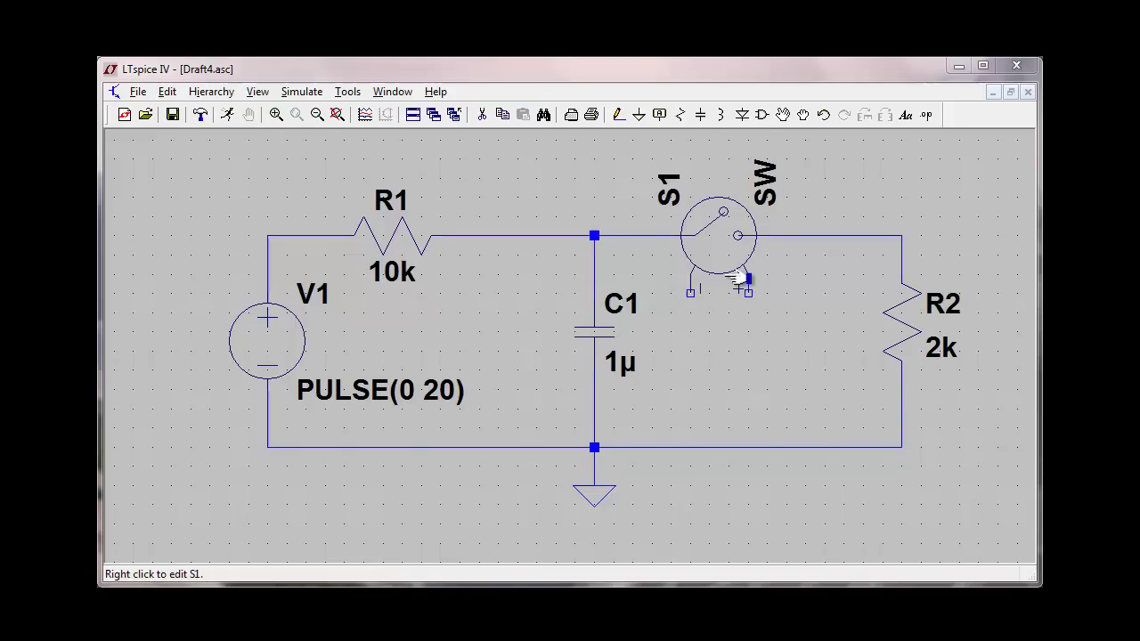
# - Ground S1's negative control pin and place source V2 under its positive control pin
pyautogui.click(638, 116)
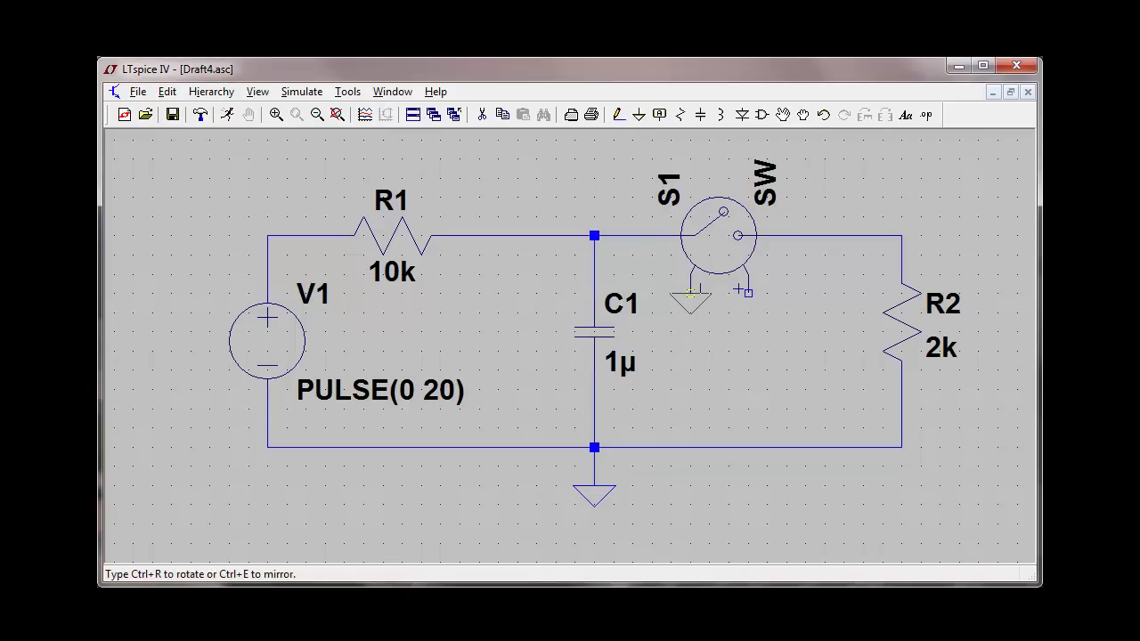
pyautogui.click(690, 294)
pyautogui.click(763, 115)
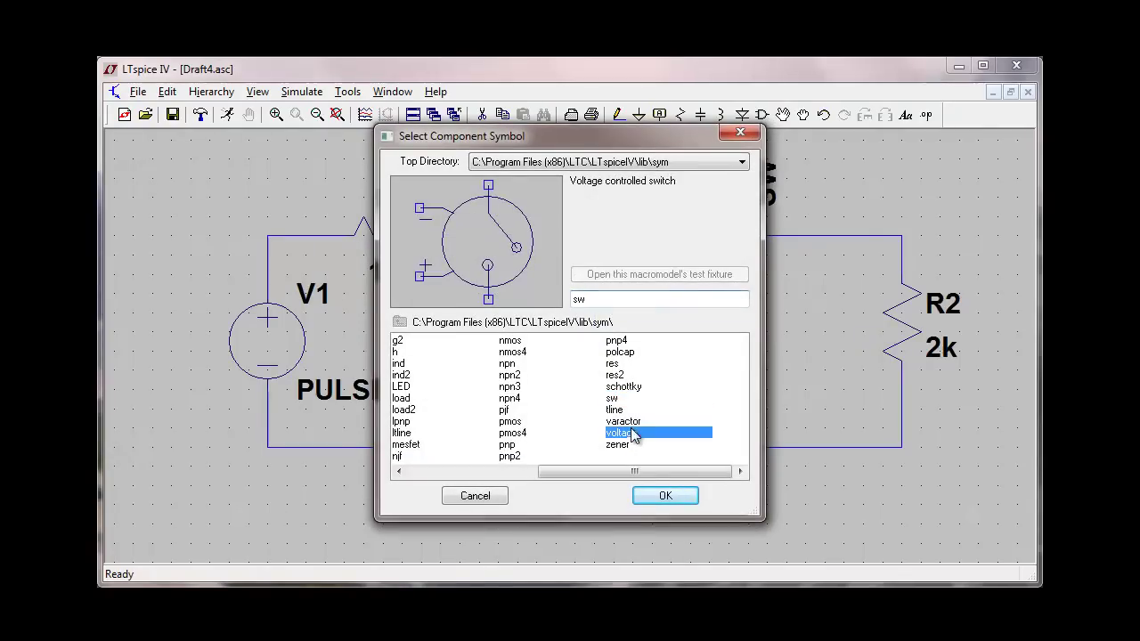
pyautogui.click(661, 497)
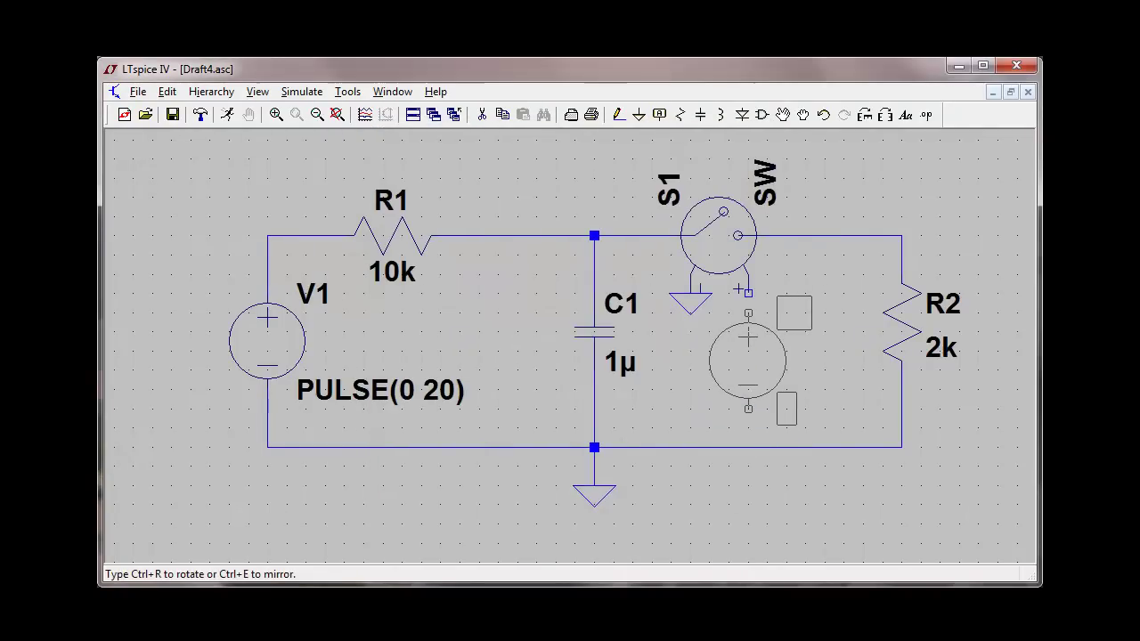
pyautogui.click(748, 361)
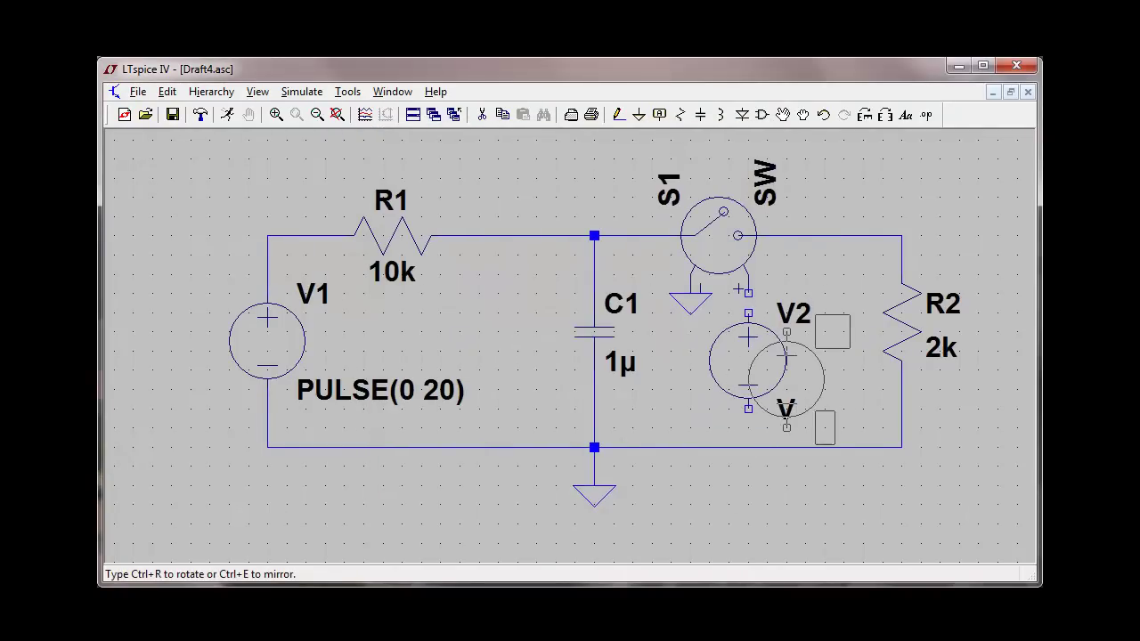
pyautogui.press('Escape')
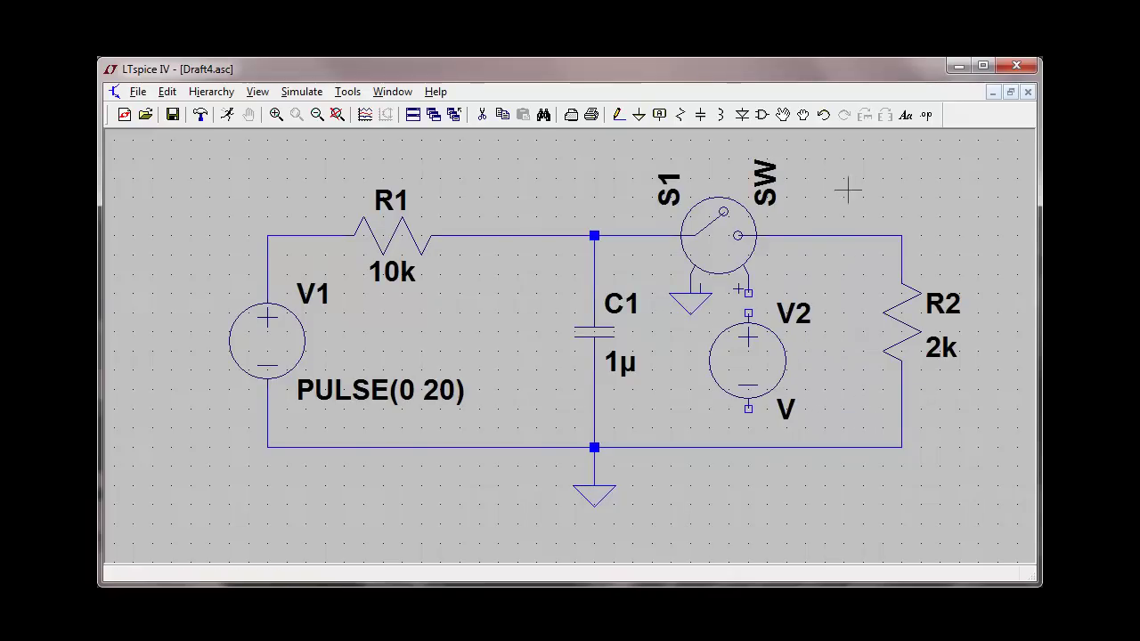
# - Wire V2's bottom terminal to the bottom rail
pyautogui.click(619, 114)
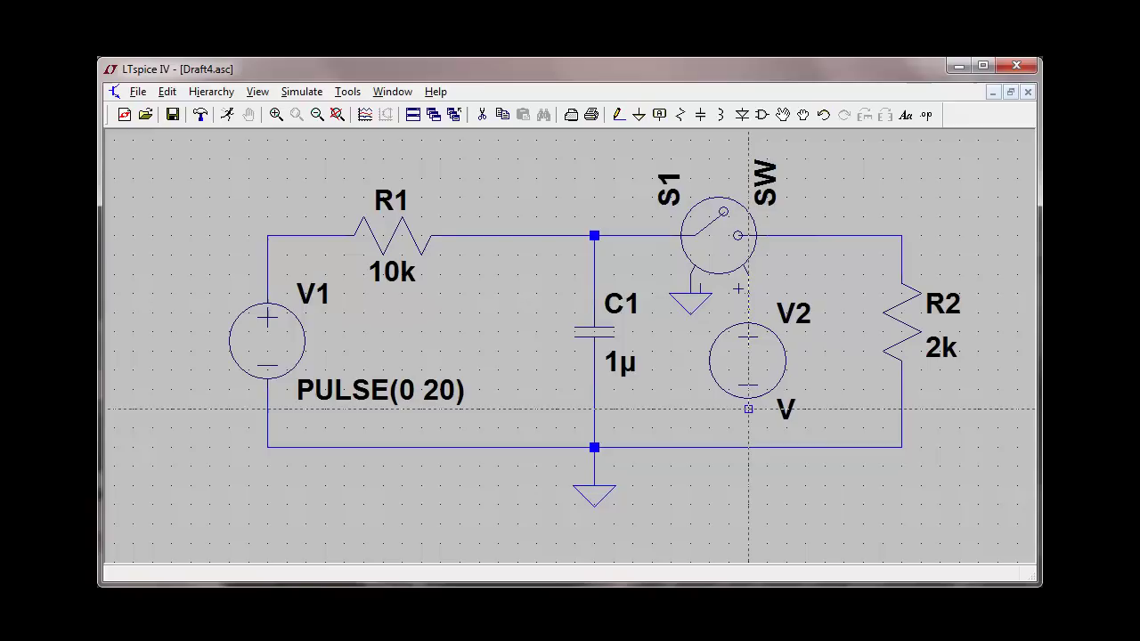
pyautogui.click(748, 447)
pyautogui.press('Escape')
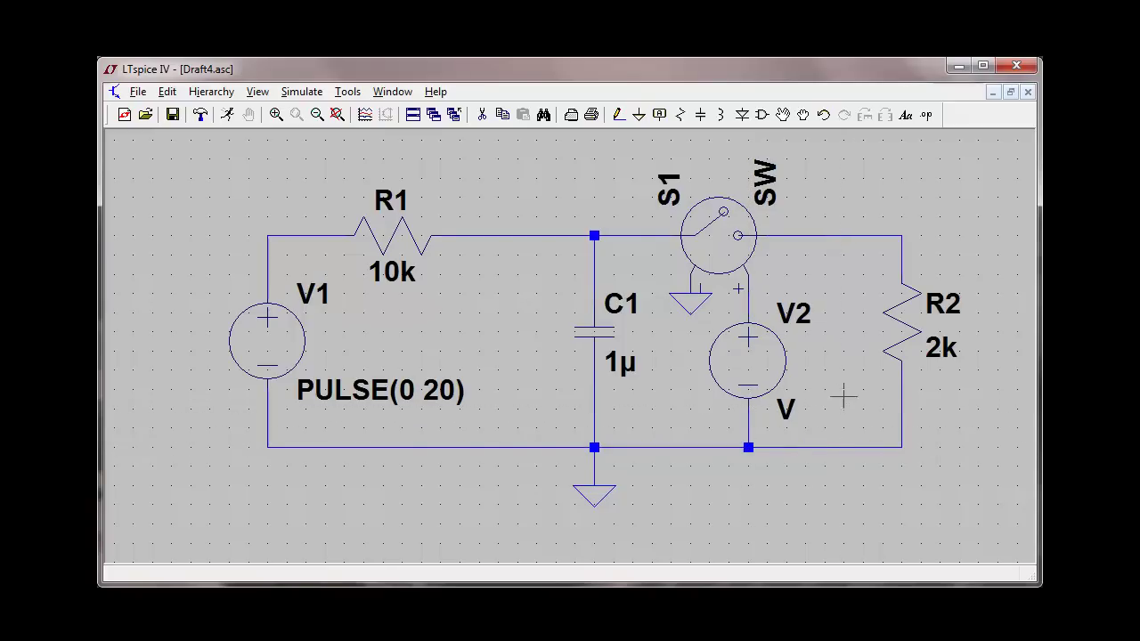
# - Make V2 a PULSE source with Vinitial -1 V, Von 1 V and Tdelay 5m
pyautogui.rightClick(756, 357)
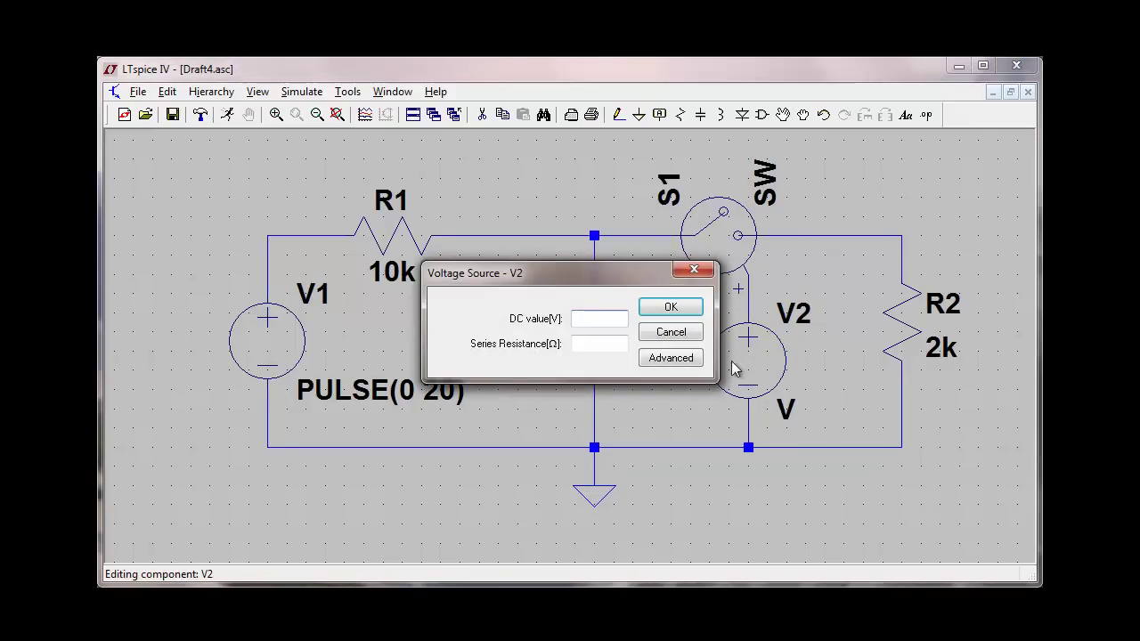
pyautogui.click(671, 358)
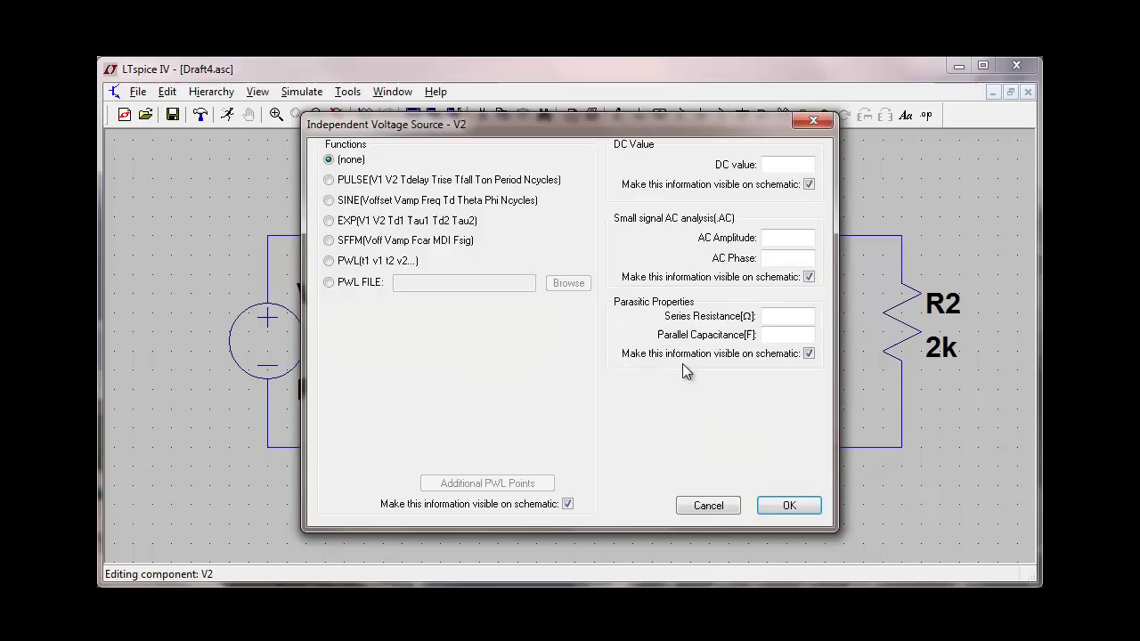
pyautogui.click(329, 181)
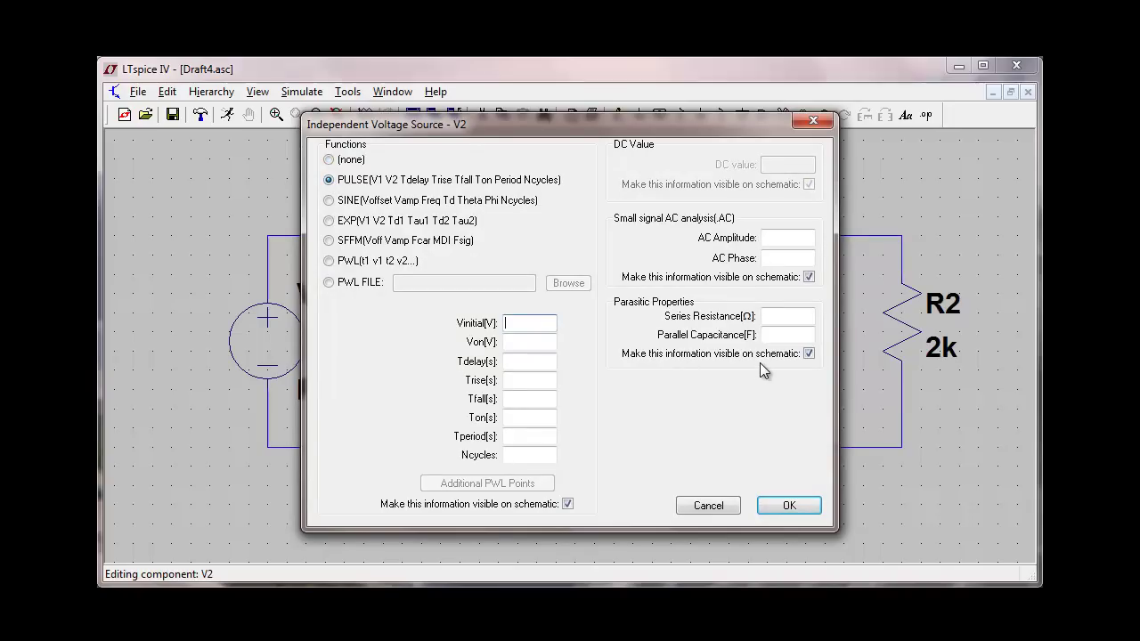
pyautogui.write('-1')
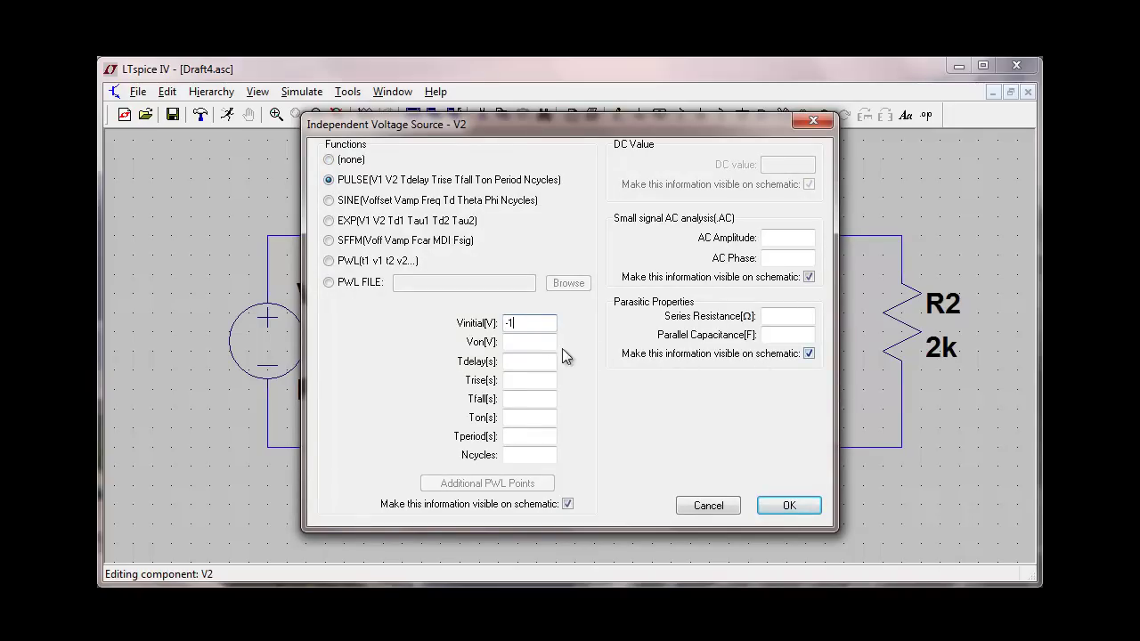
pyautogui.click(535, 340)
pyautogui.write('1 ')
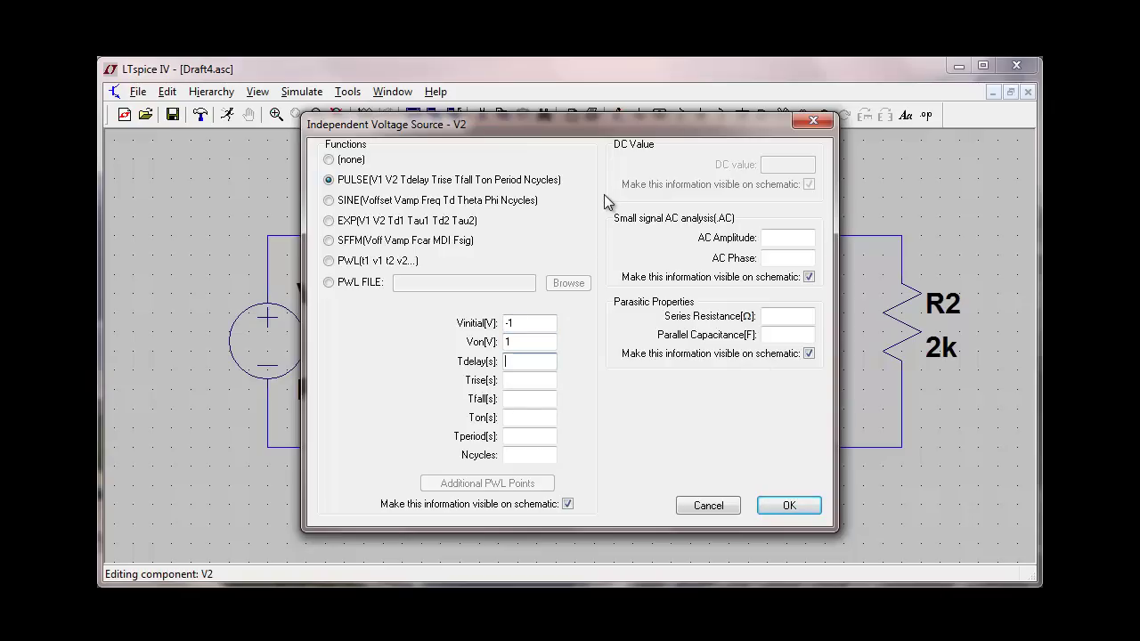
pyautogui.write('1 ')
pyautogui.write('5m')
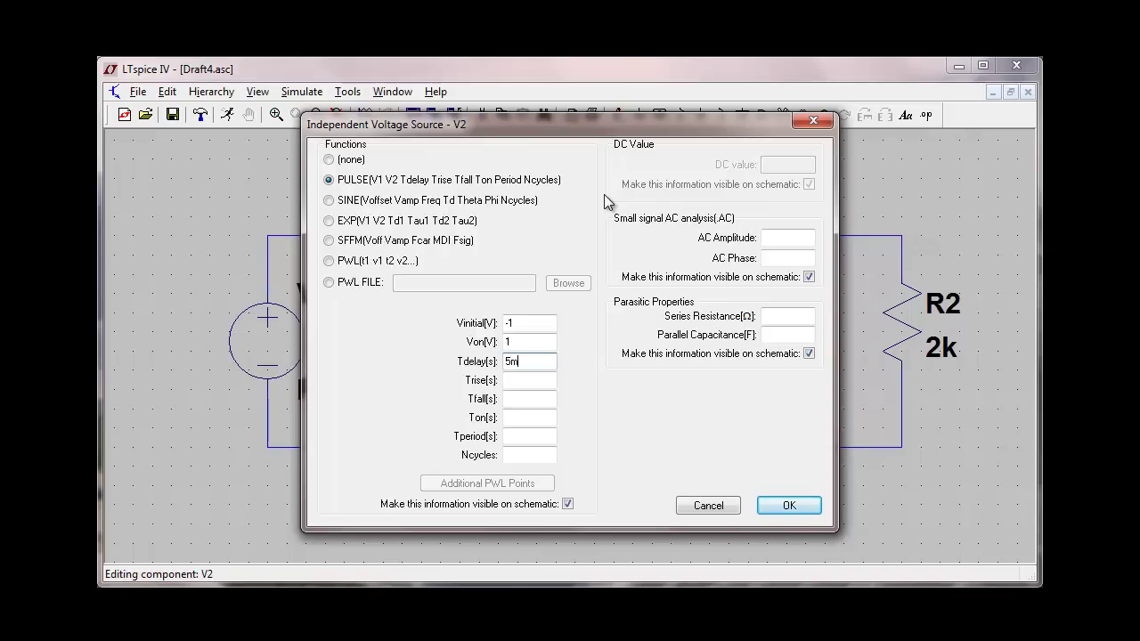
pyautogui.click(791, 504)
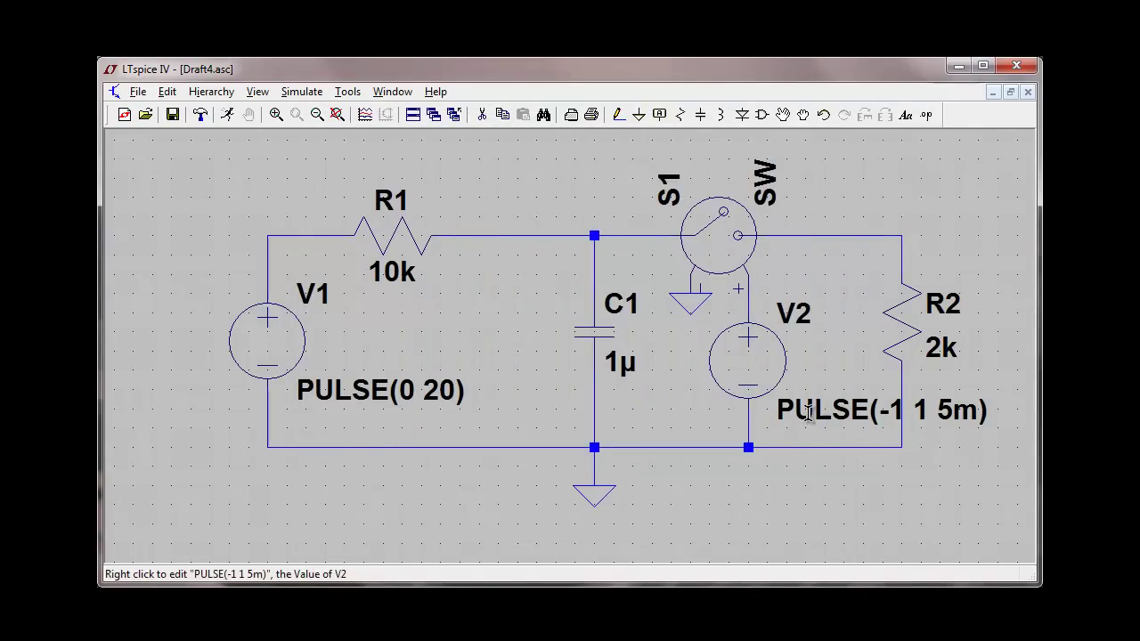
# - Drag V2's PULSE(-1 1 5m) label below the bottom wire
pyautogui.click(803, 115)
pyautogui.click(856, 411)
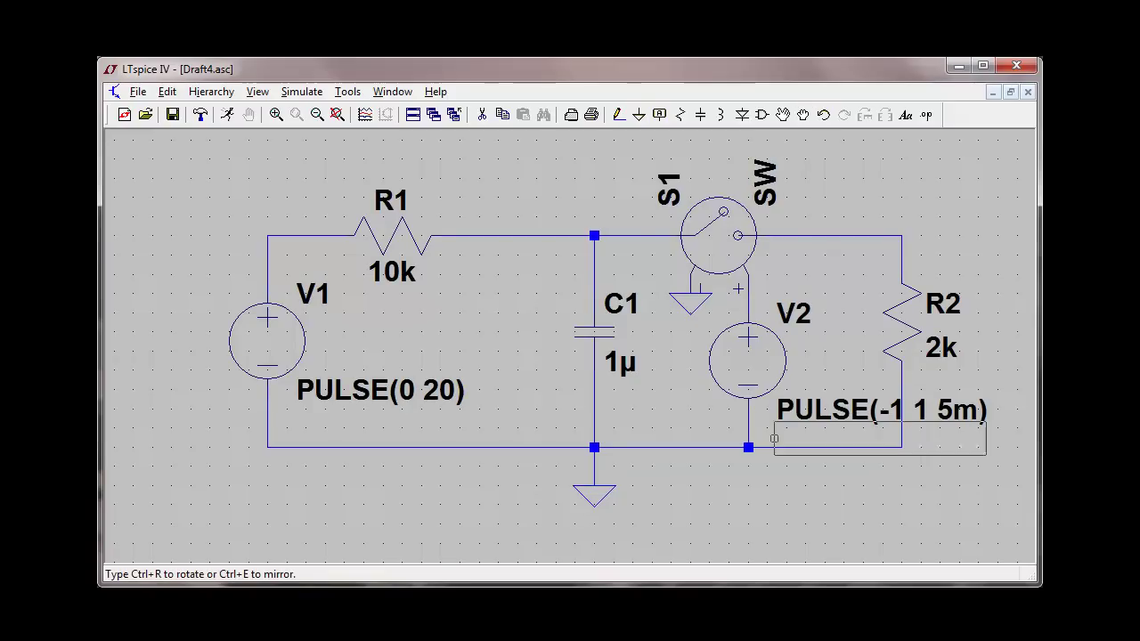
pyautogui.click(701, 475)
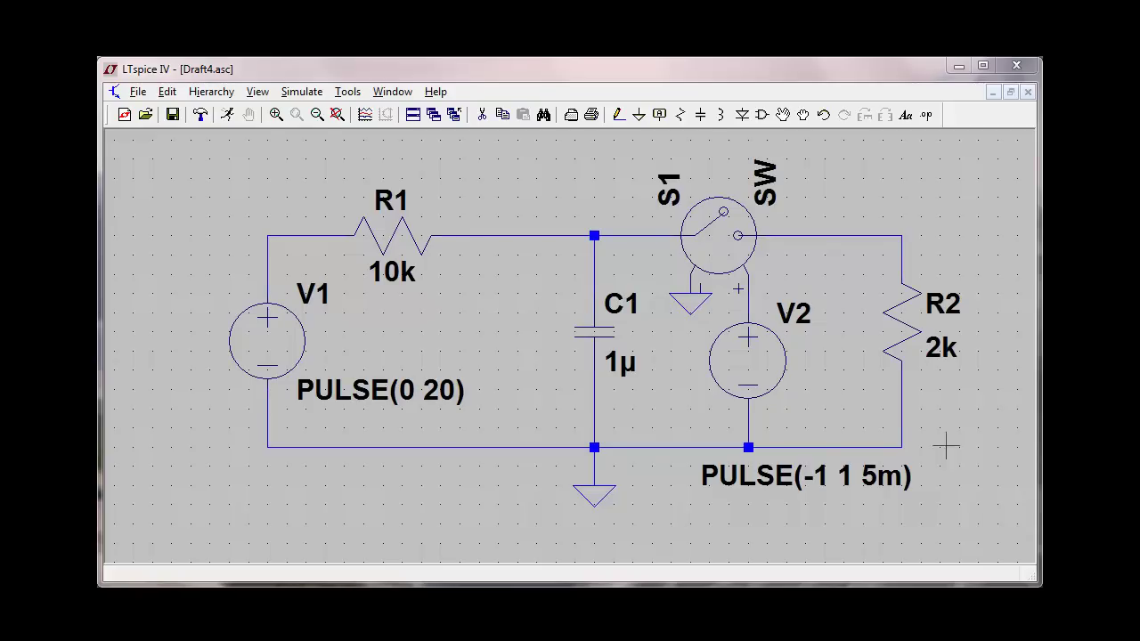
# - Add the SPICE directive .model SW SW() below V1's PULSE(0 20) label
pyautogui.click(168, 93)
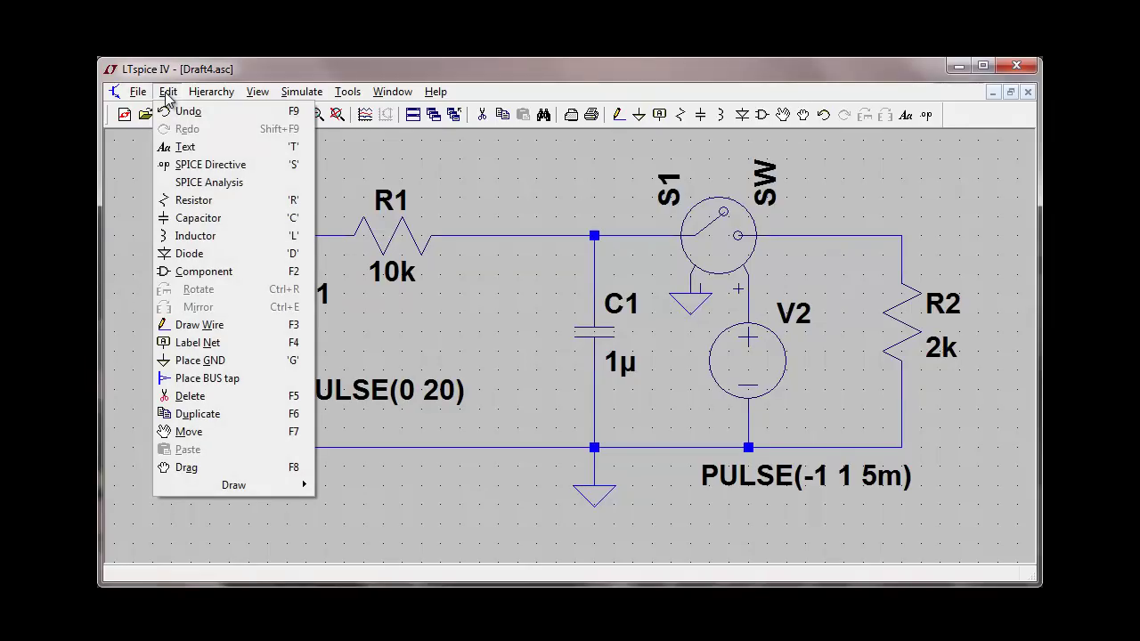
pyautogui.click(190, 167)
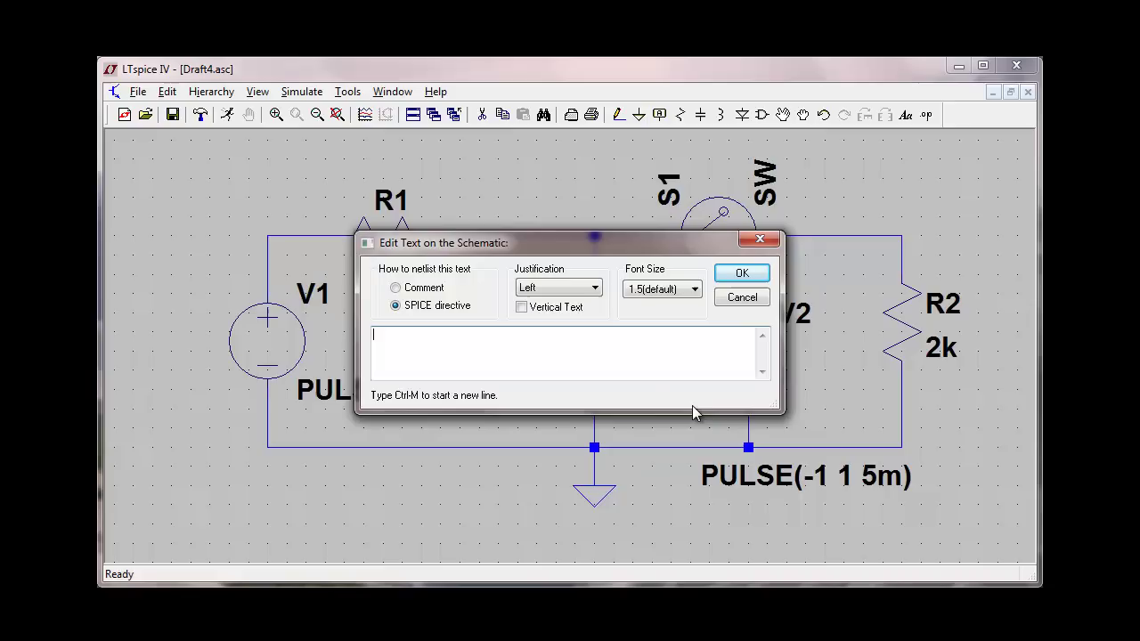
pyautogui.write('.mo')
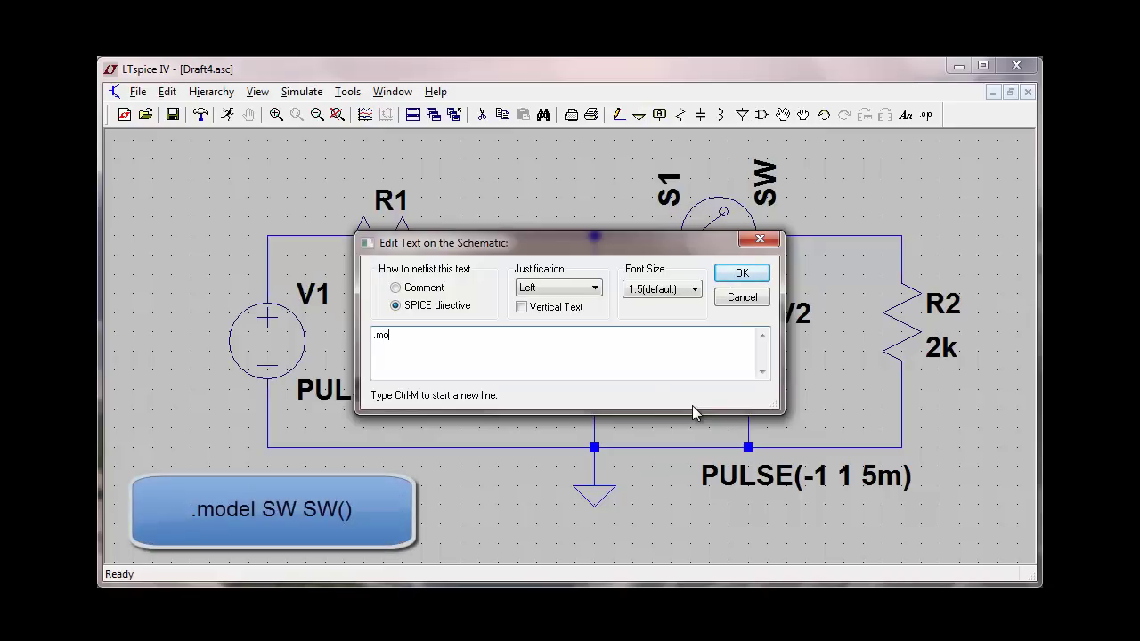
pyautogui.write('del ')
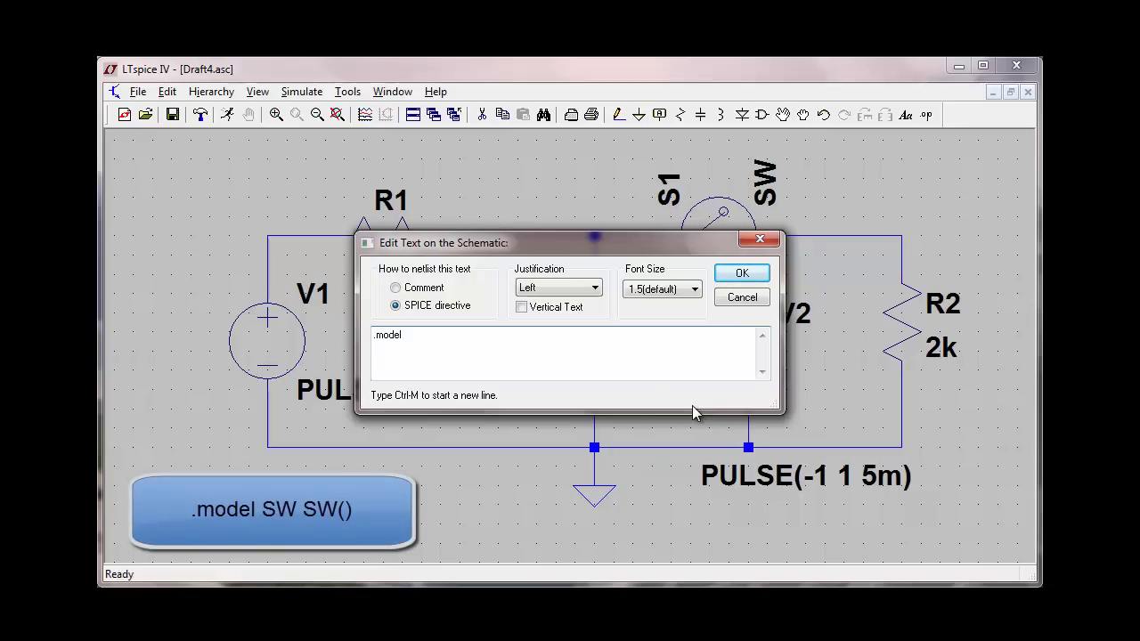
pyautogui.write('SW SW')
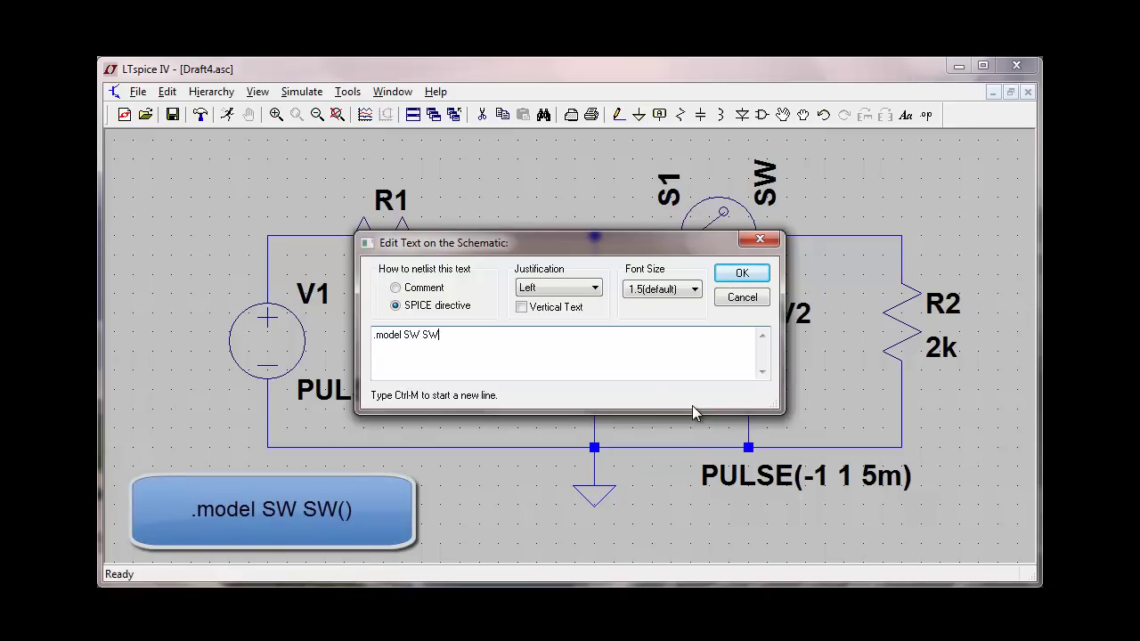
pyautogui.write('(')
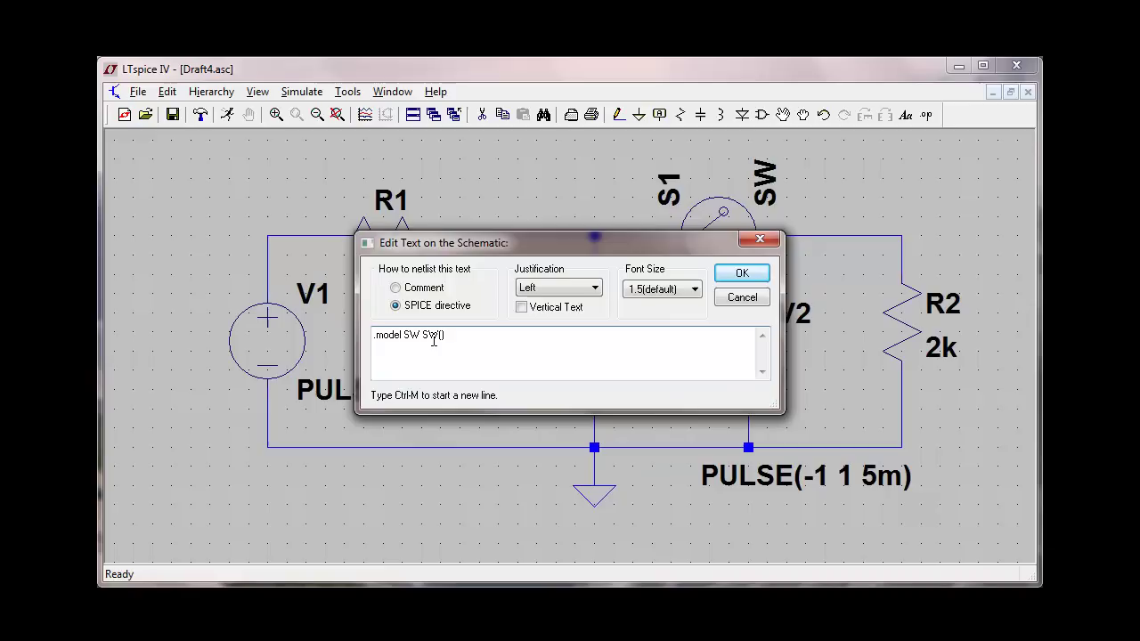
pyautogui.click(748, 272)
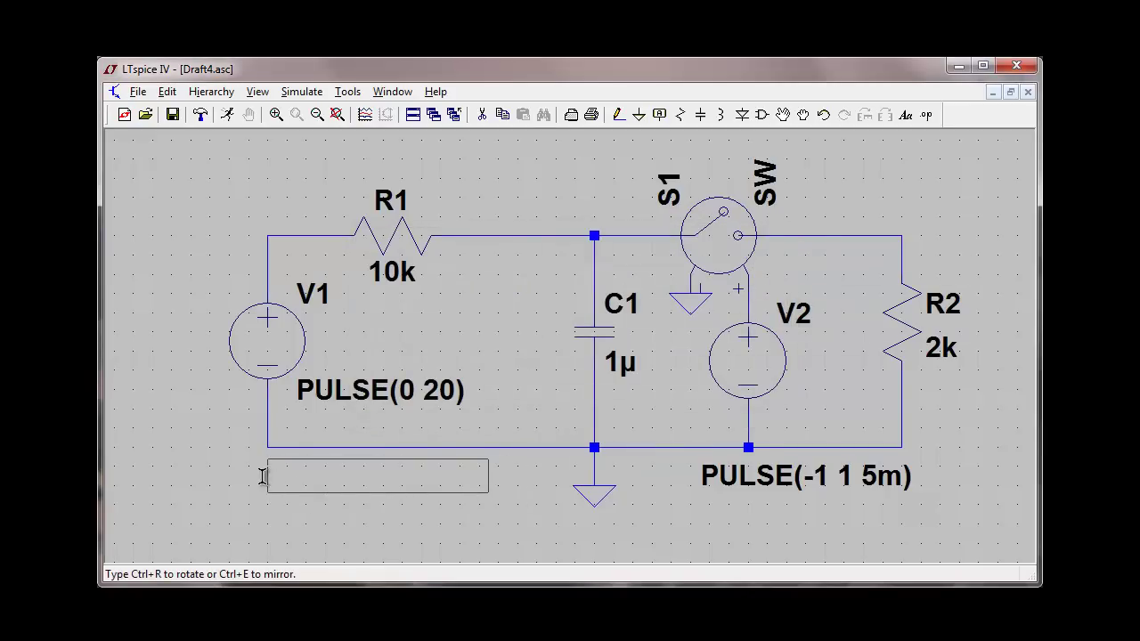
pyautogui.click(267, 479)
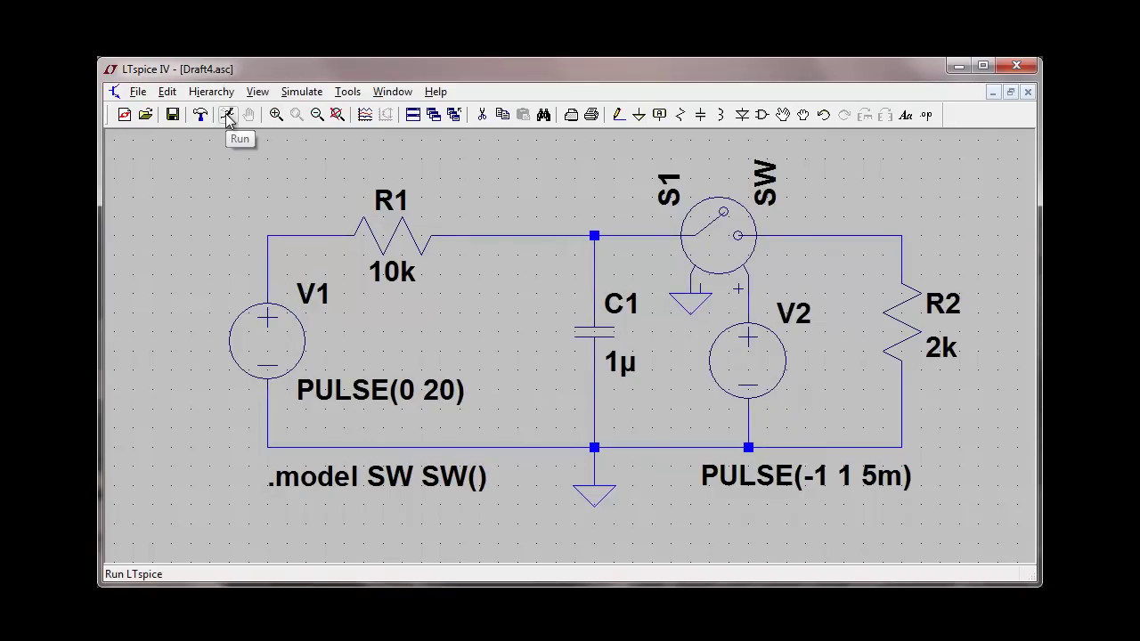
# - Run a 15 ms transient simulation (.tran 15m) and plot the capacitor voltage V(n002)
pyautogui.click(228, 117)
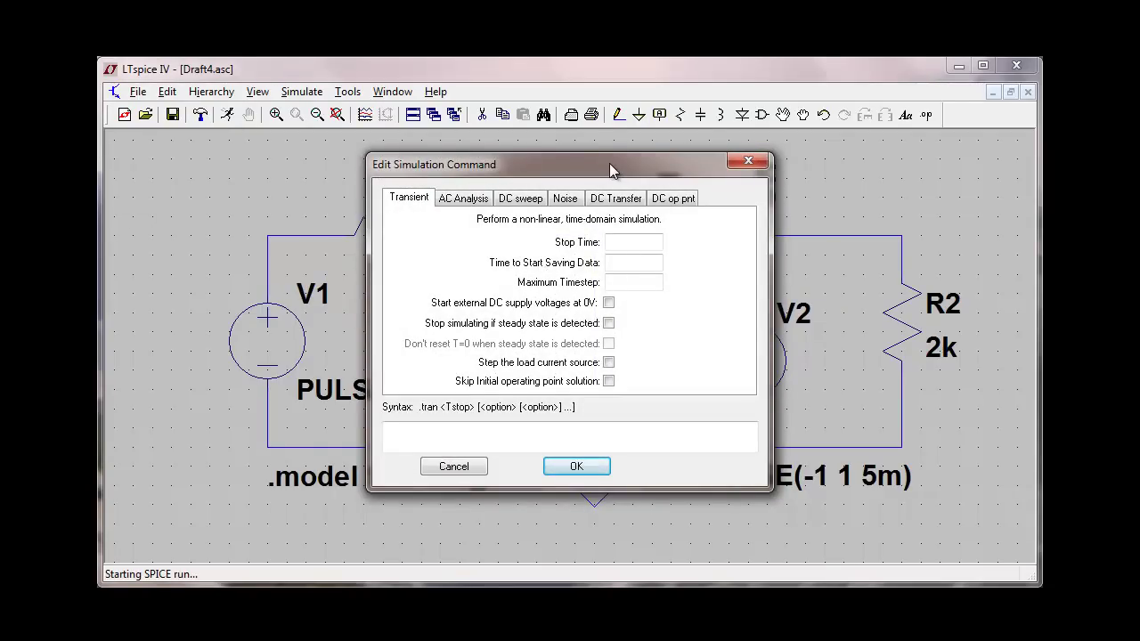
pyautogui.click(627, 241)
pyautogui.click(570, 465)
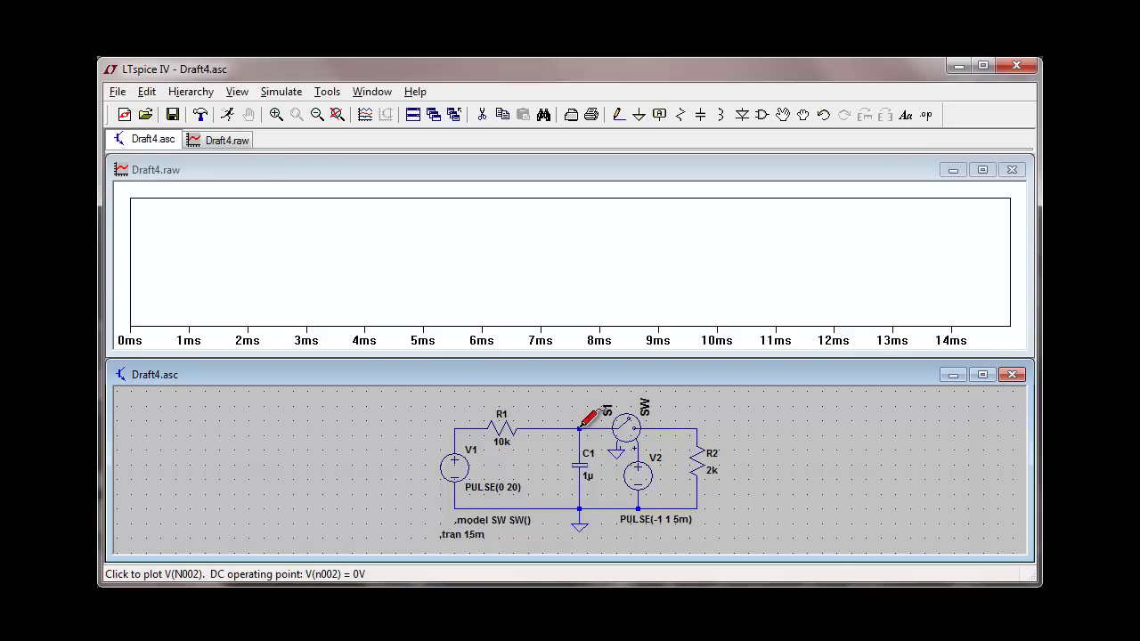
pyautogui.click(580, 429)
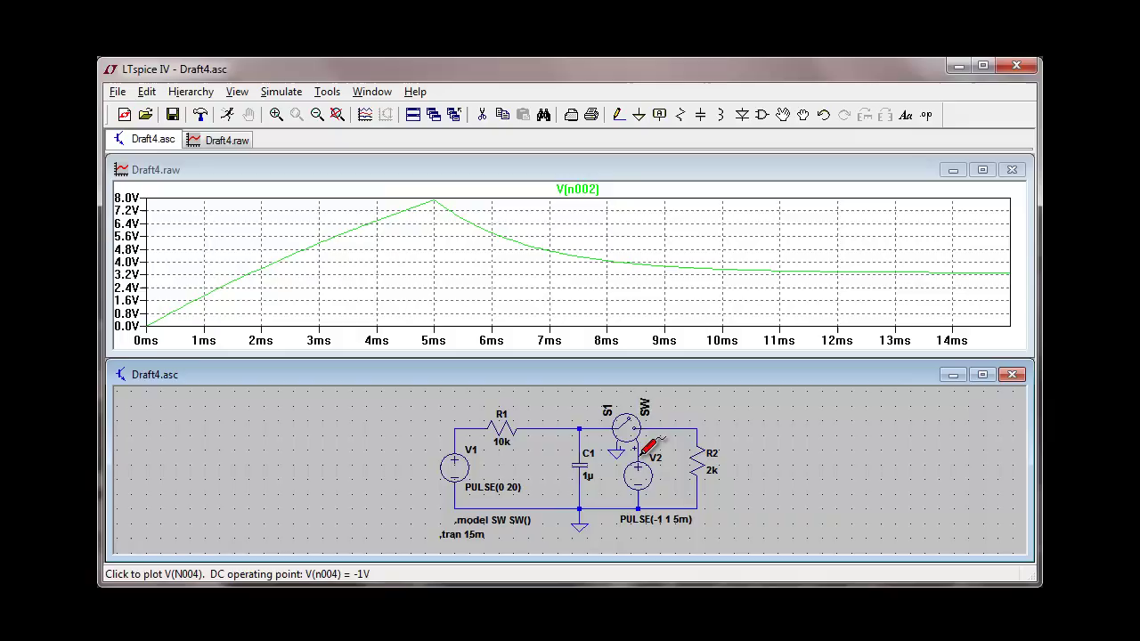
# - Add the switch control voltage V(n004) to the plot and make the V(n002) trace red
pyautogui.click(641, 454)
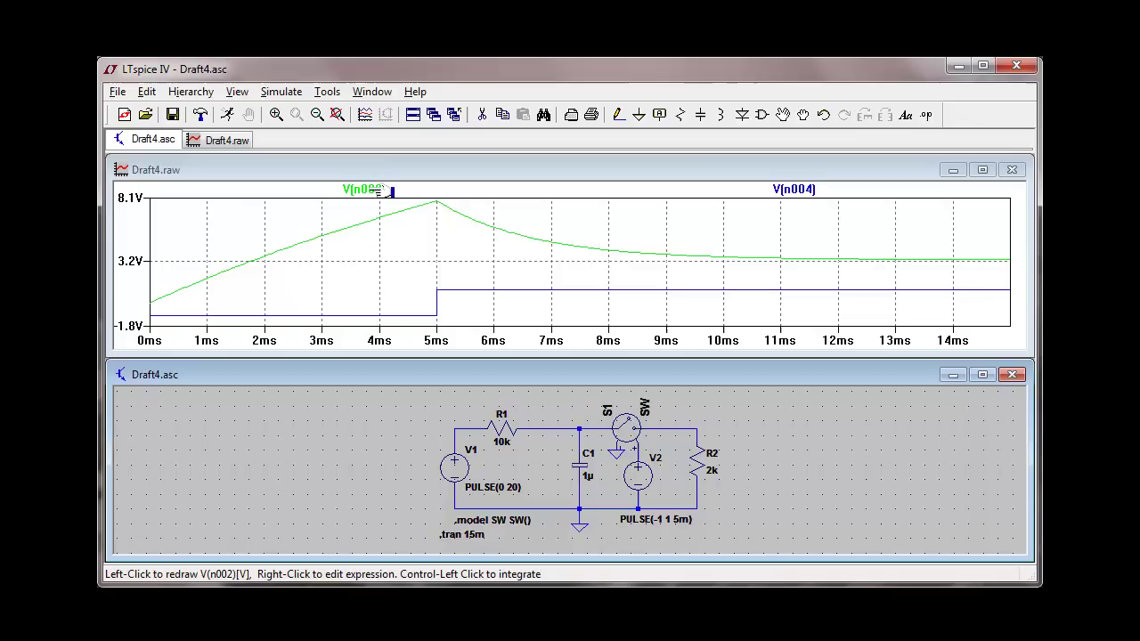
pyautogui.rightClick(381, 190)
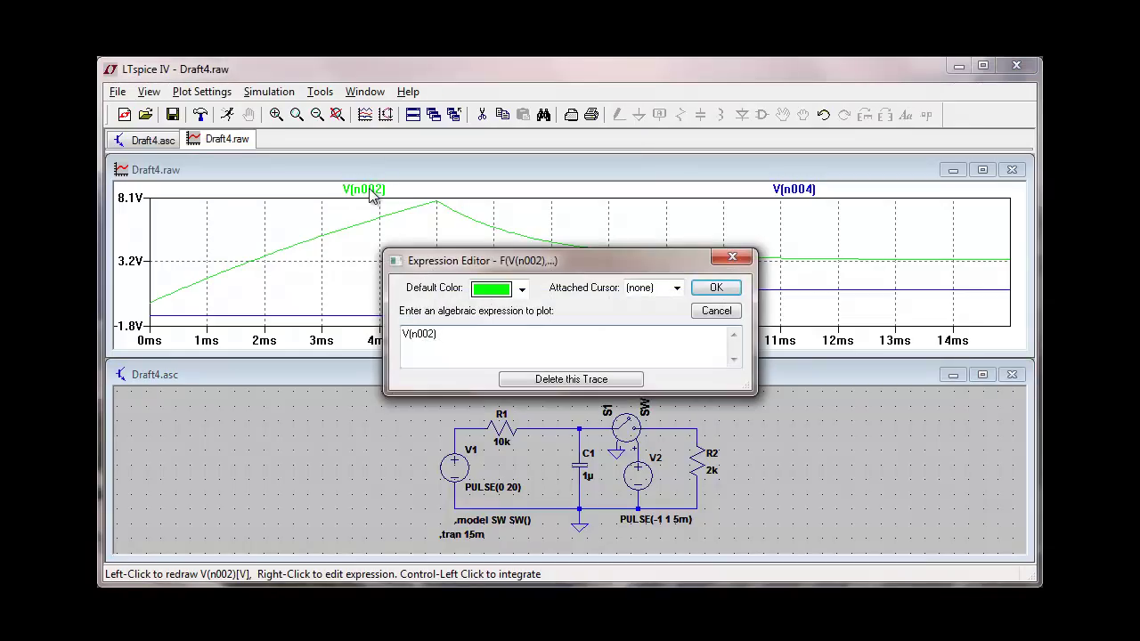
pyautogui.click(522, 289)
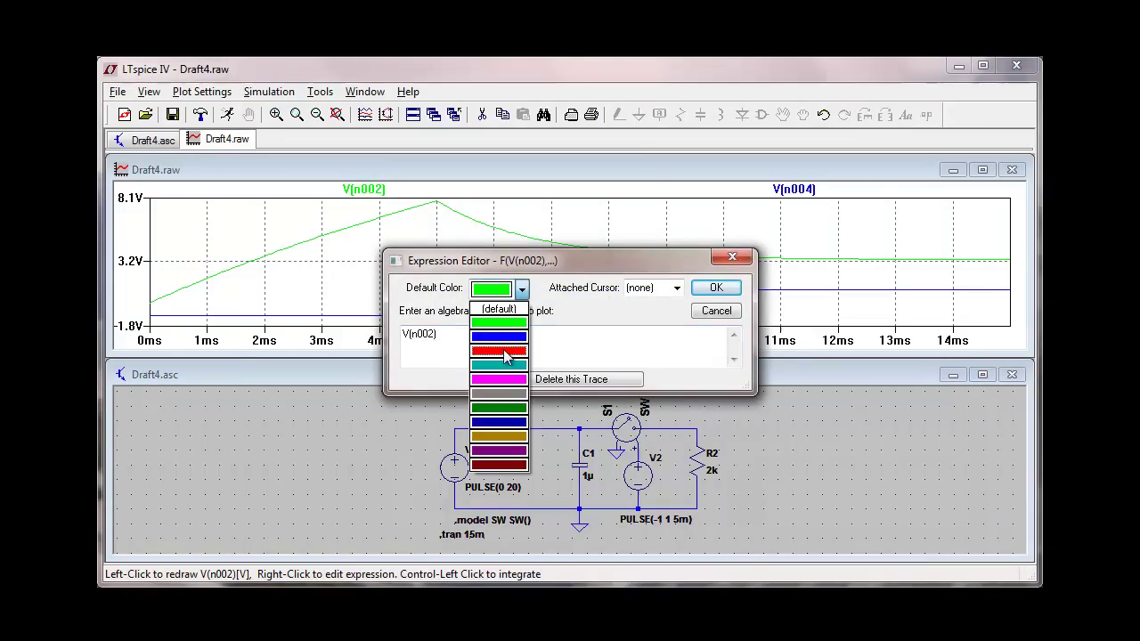
pyautogui.click(499, 317)
pyautogui.click(718, 288)
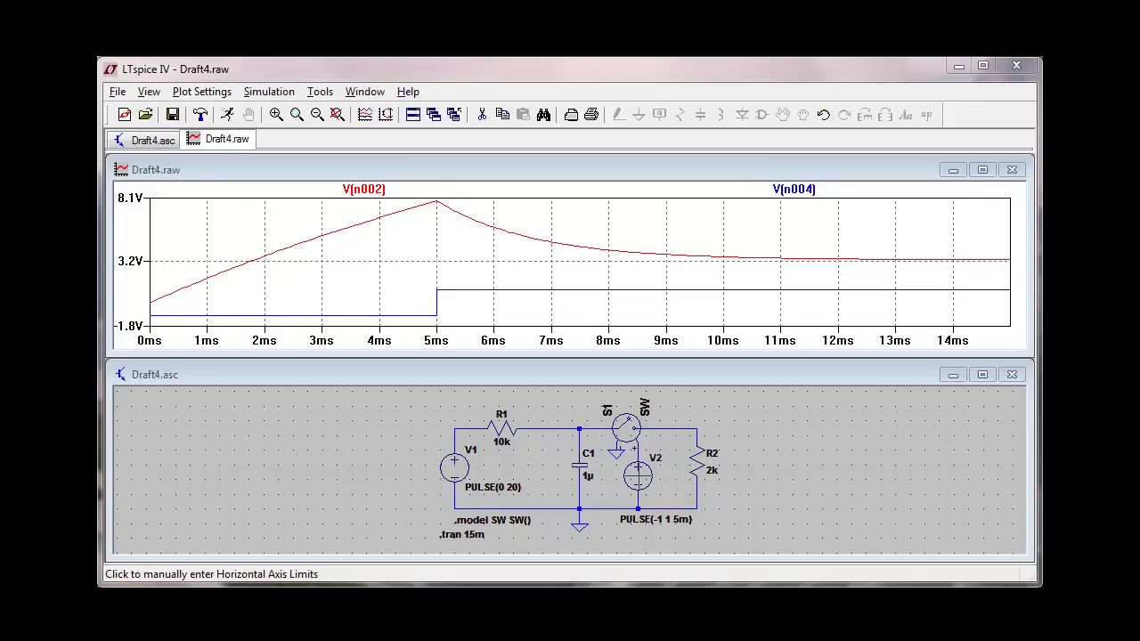
# - Change V2's delay from 5m to 10m, making it PULSE(-1 1 10m), and rerun
pyautogui.rightClick(637, 476)
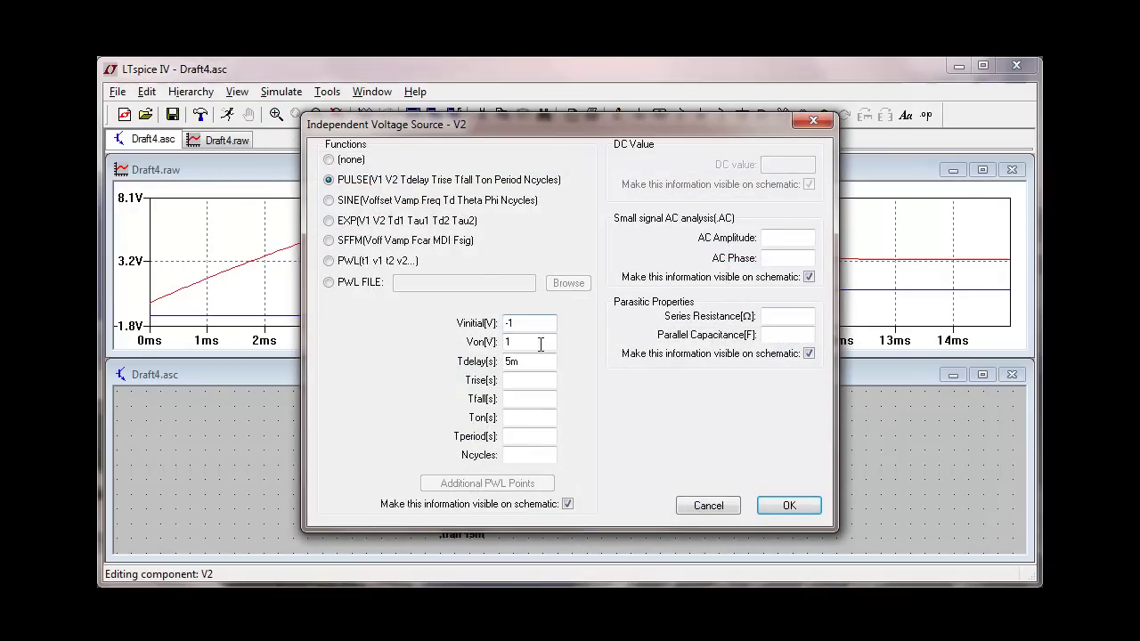
pyautogui.moveTo(527, 362); pyautogui.dragTo(485, 361)
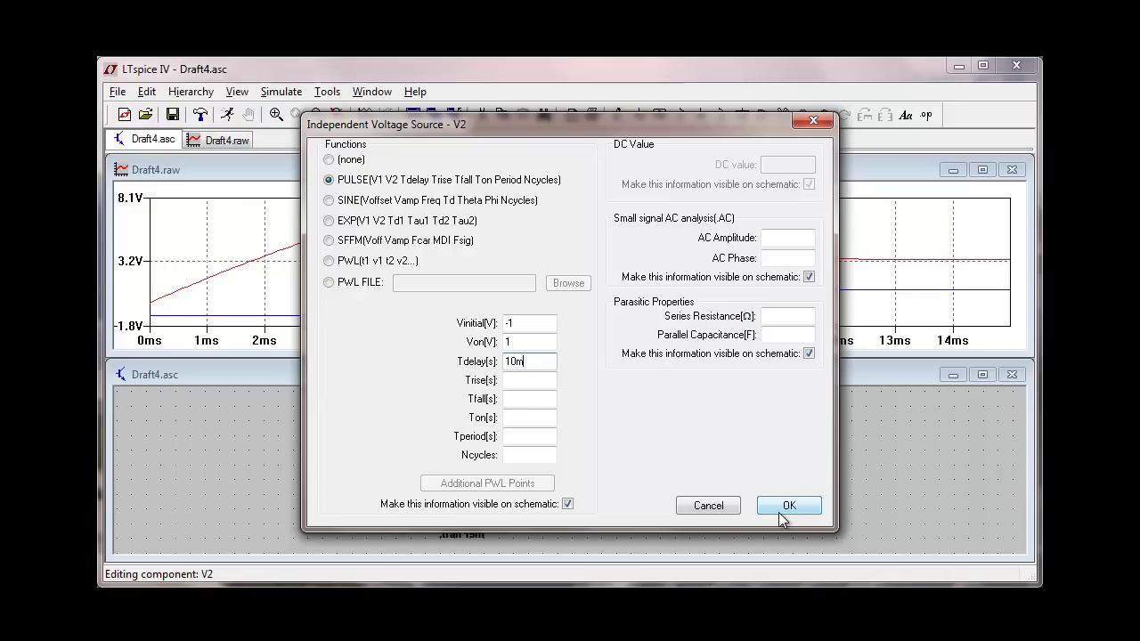
pyautogui.click(788, 505)
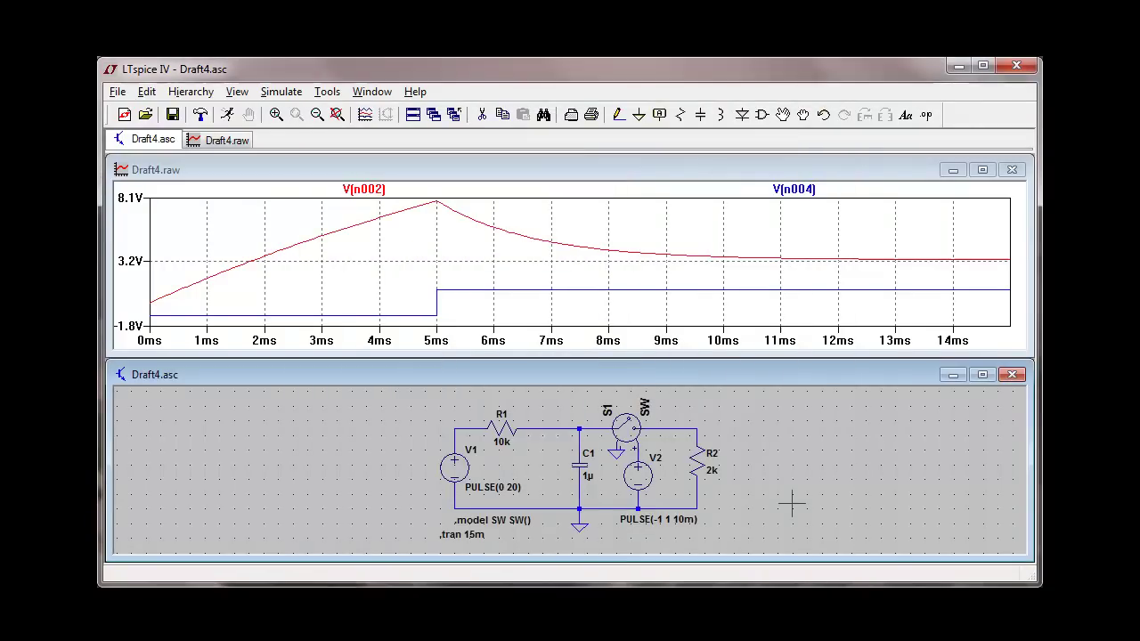
pyautogui.click(227, 116)
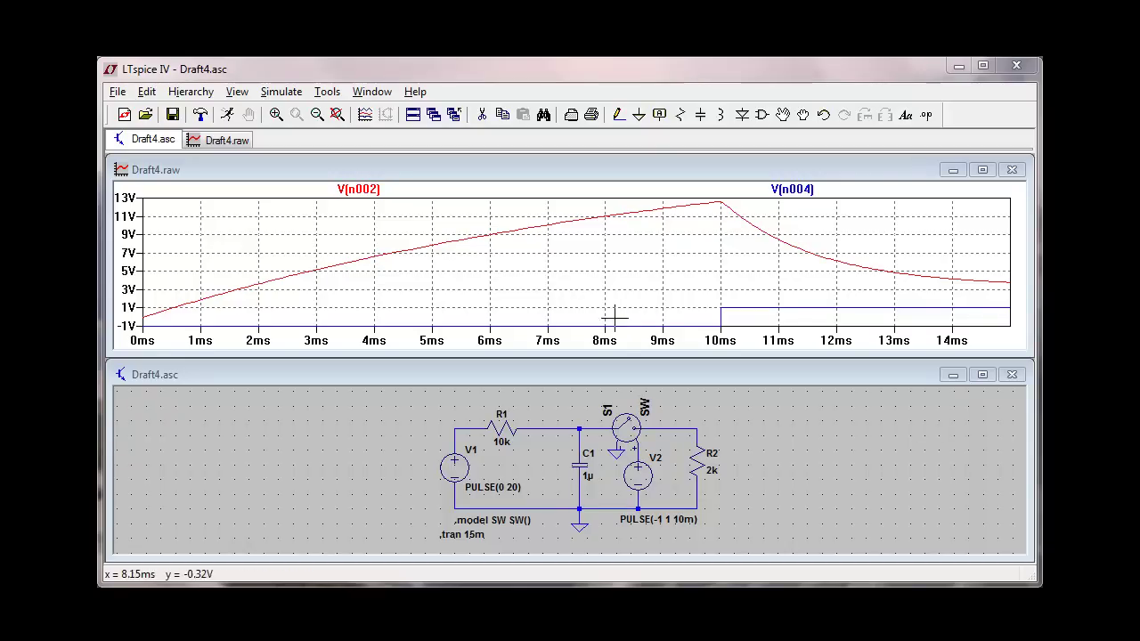
pyautogui.click(415, 93)
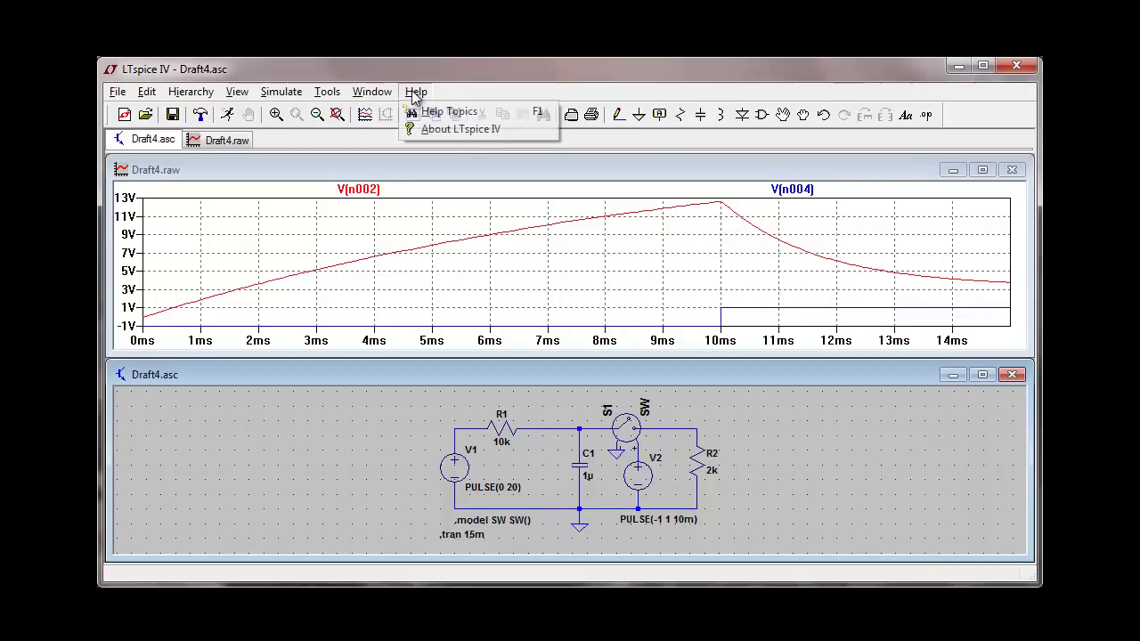
pyautogui.click(442, 116)
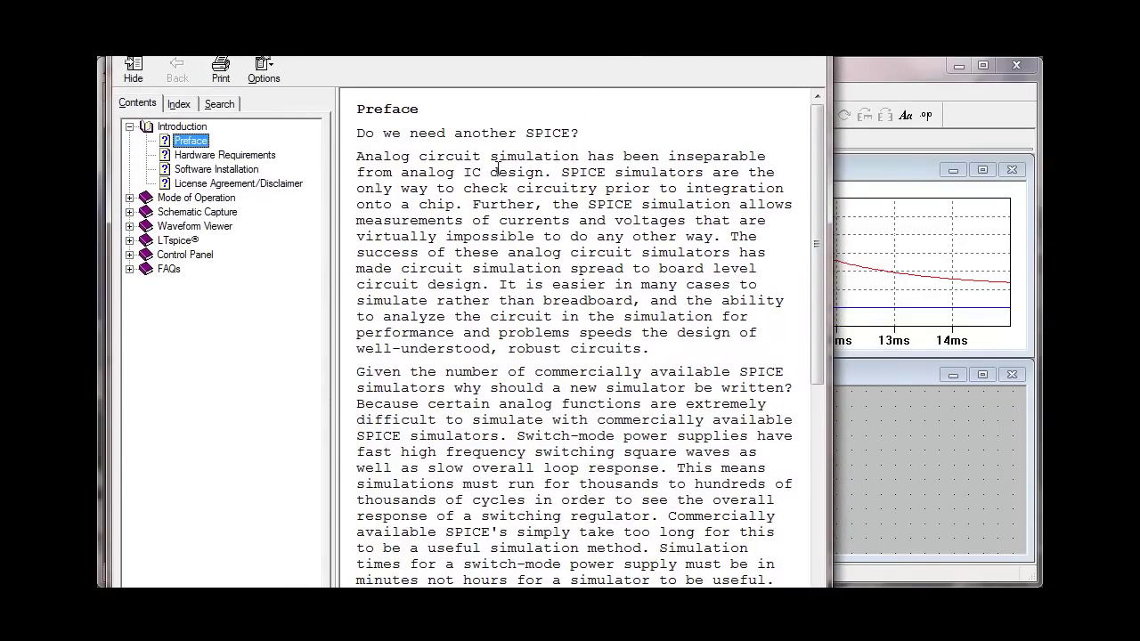
pyautogui.click(176, 243)
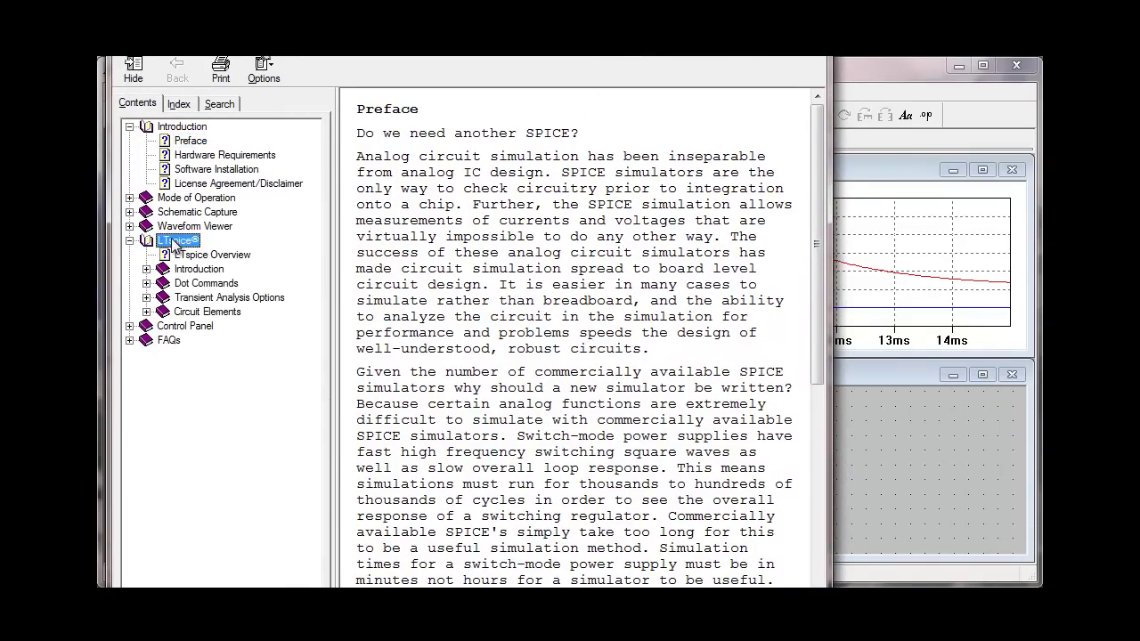
pyautogui.click(205, 312)
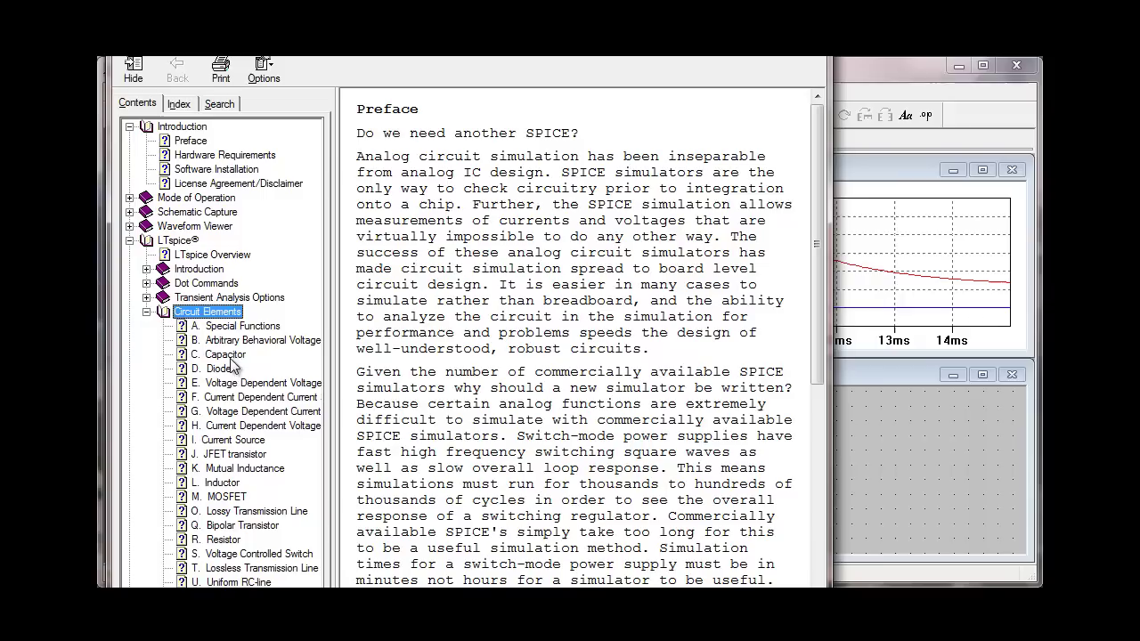
pyautogui.click(241, 554)
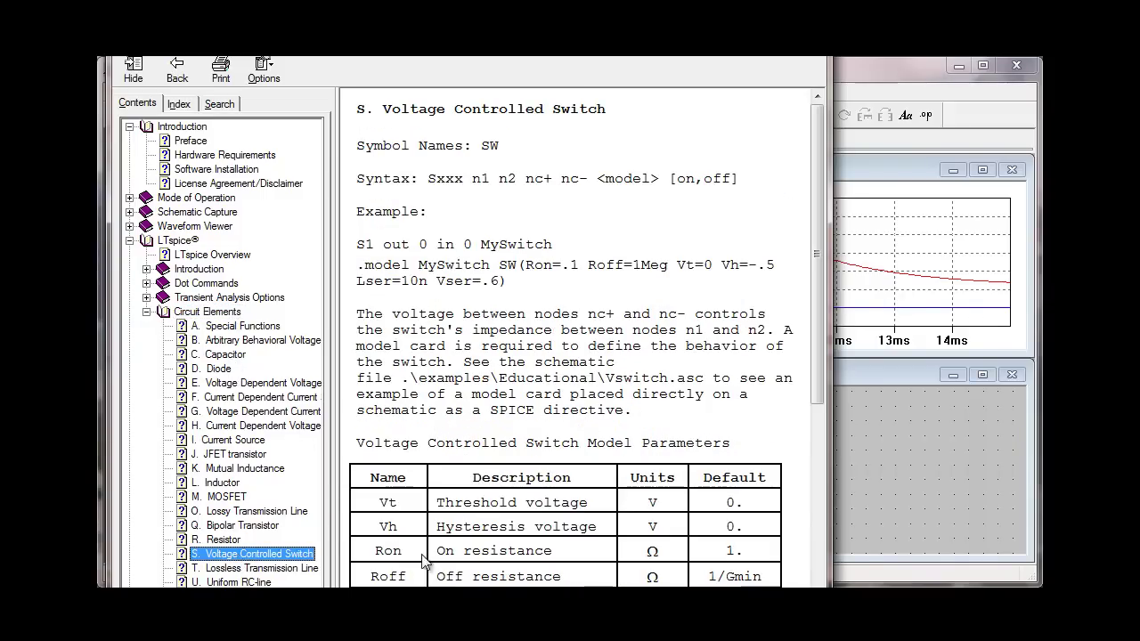
pyautogui.moveTo(820, 251); pyautogui.dragTo(820, 361)
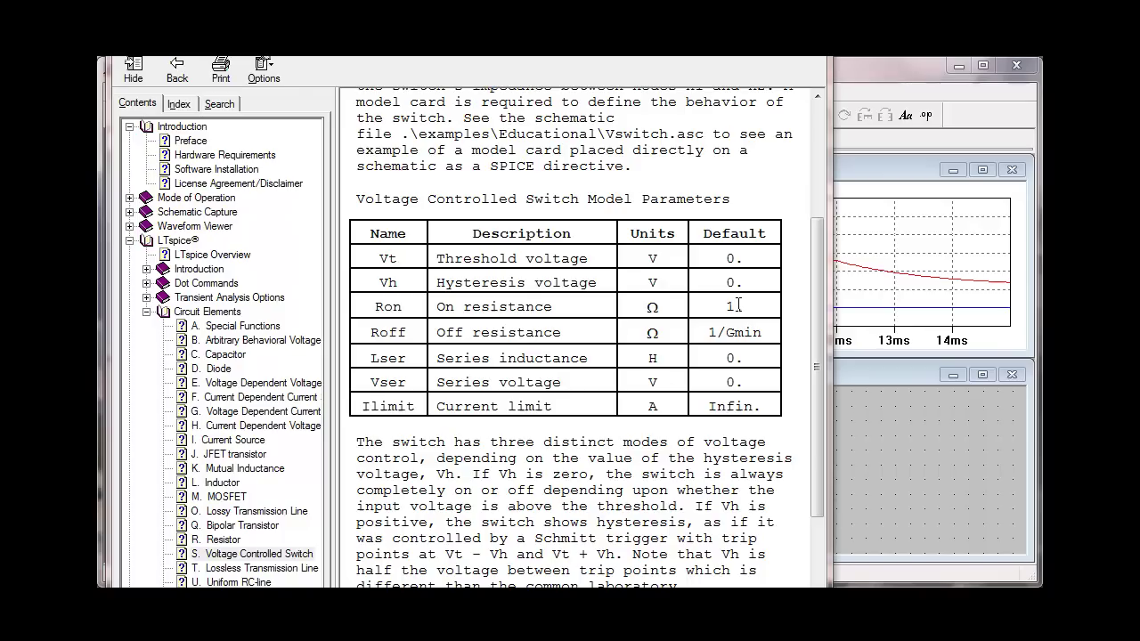
# - Close the help window and edit the switch directive to read .model SW SW(Ron=1m)
pyautogui.click(812, 55)
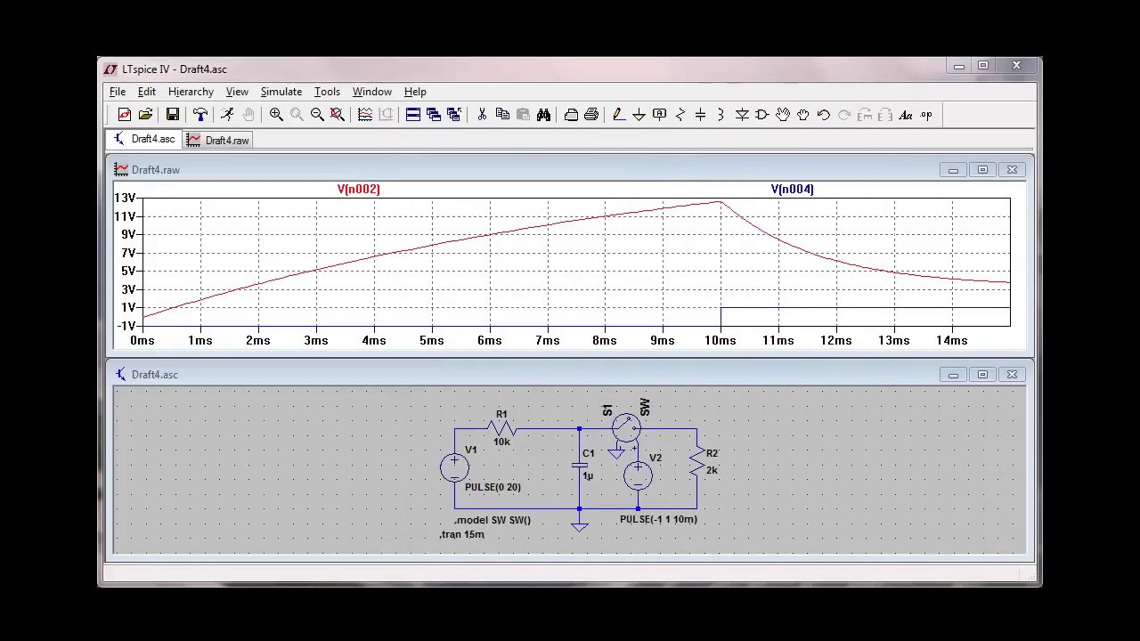
pyautogui.rightClick(496, 519)
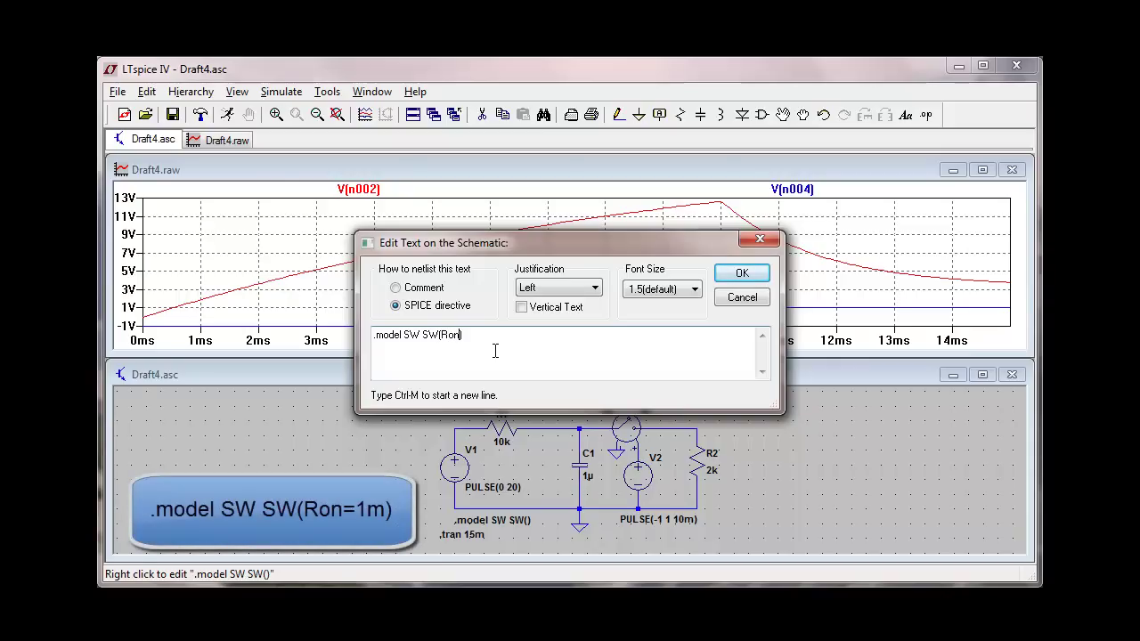
pyautogui.write('Ron=1m')
pyautogui.click(739, 273)
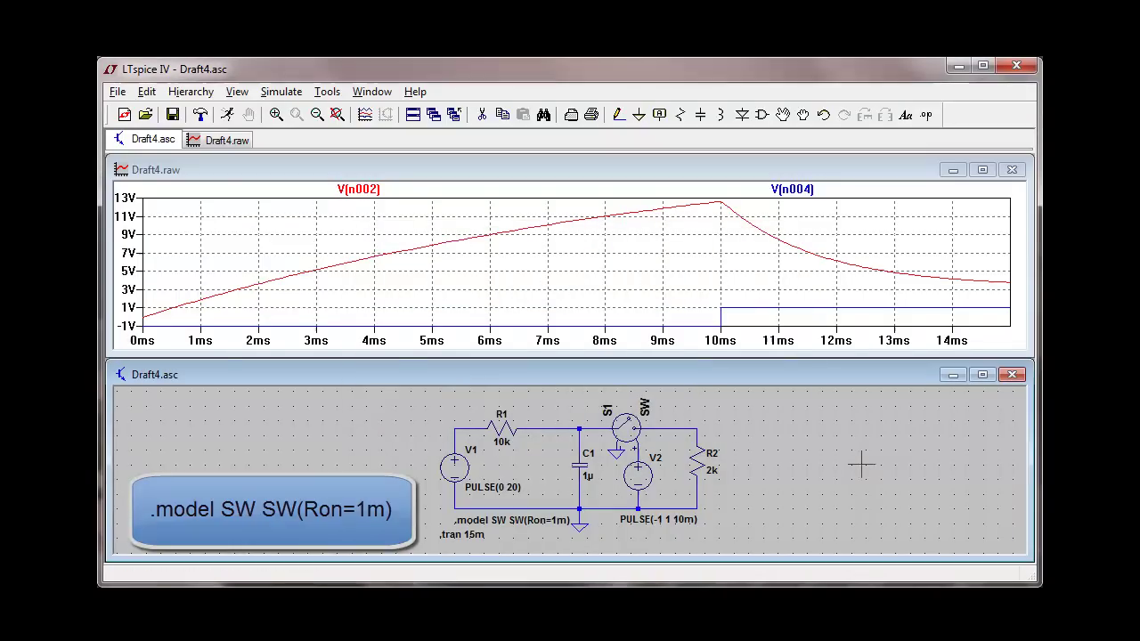
# - Resimulate the circuit to redraw V(n002) and V(n004) with the 1 mΩ switch
pyautogui.click(229, 116)
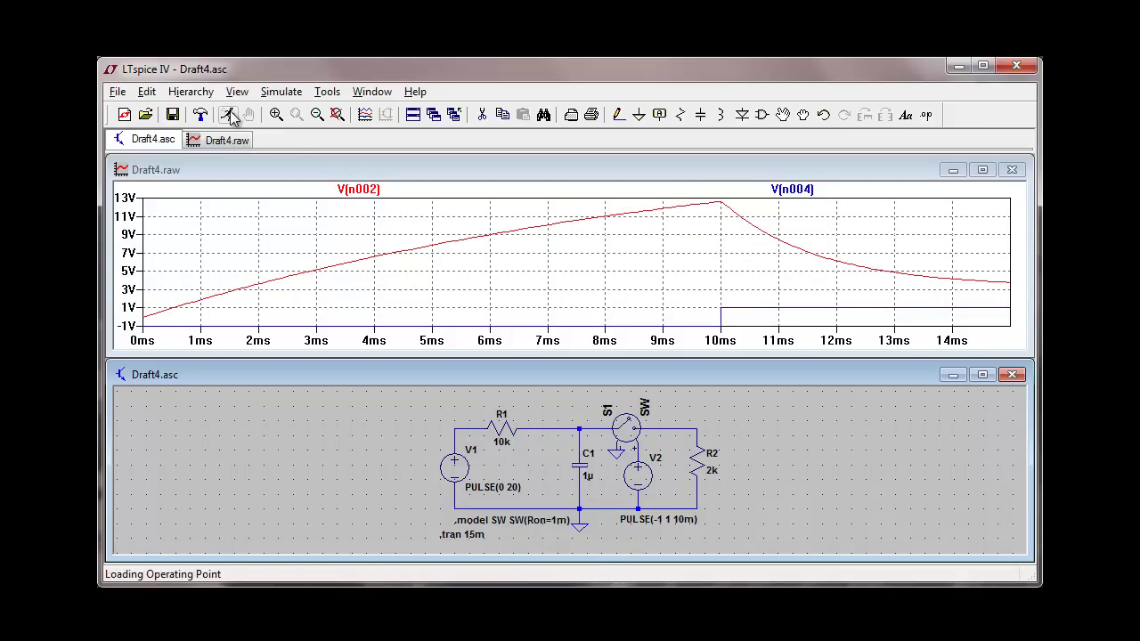